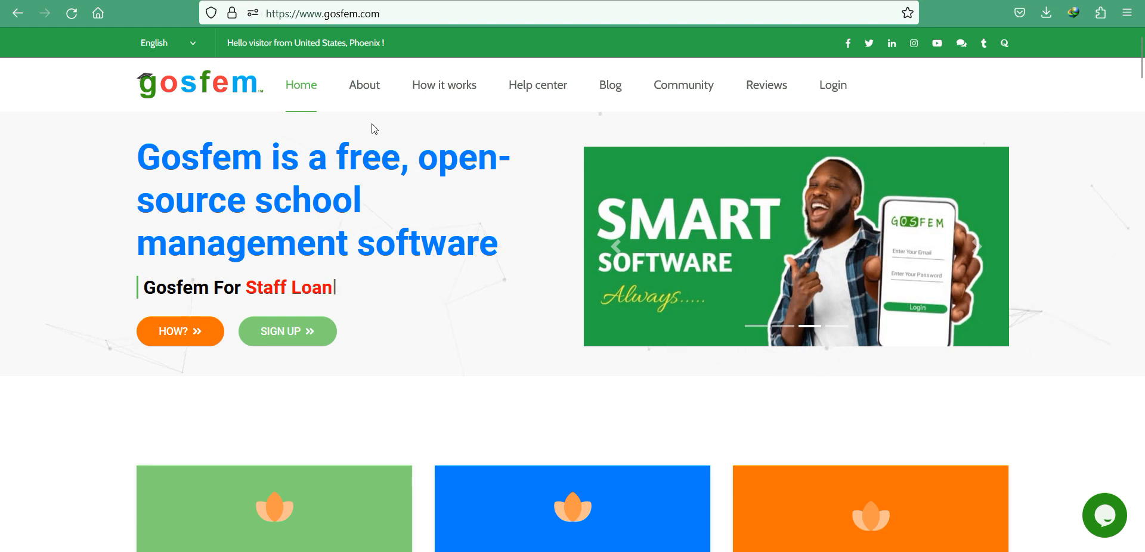
- Log in to Gosfem with the account's e-mail and password, and decline saving the login in the browser
{"action": "left_click", "coordinate": [812, 118]}
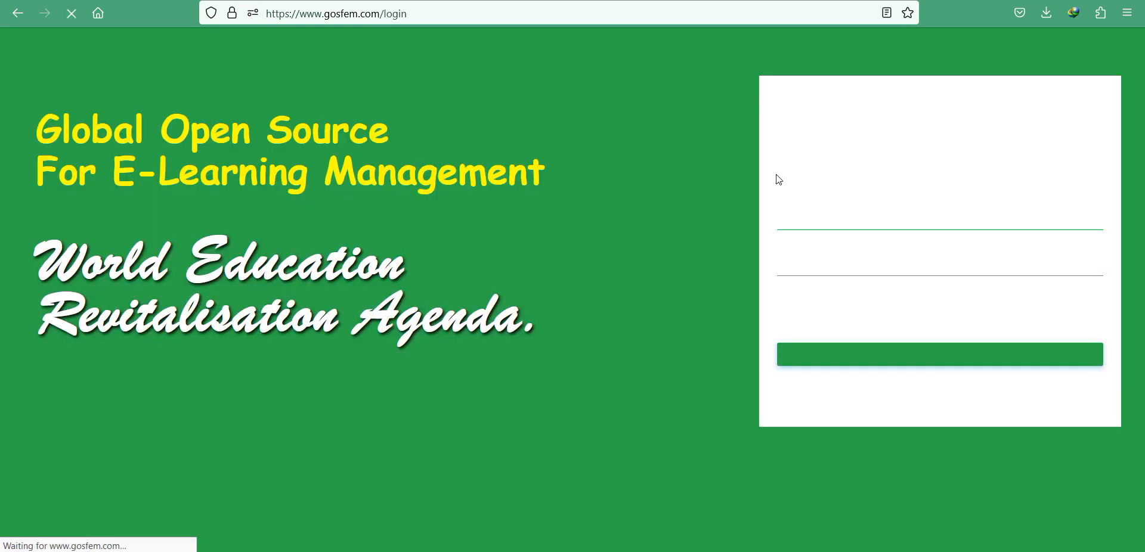
{"action": "left_click", "coordinate": [868, 221]}
{"action": "type", "text": "op"}
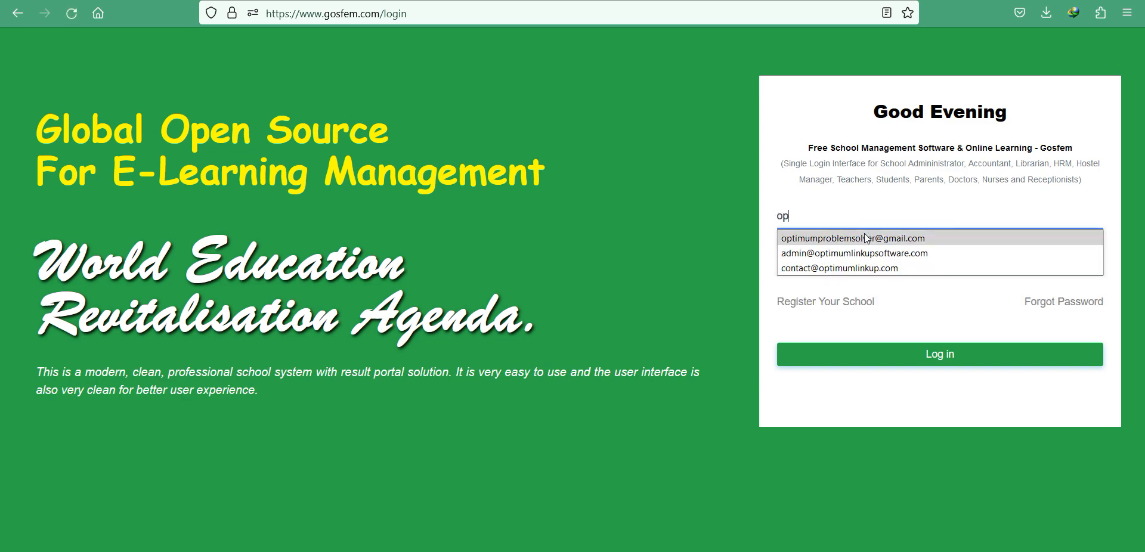
{"action": "left_click", "coordinate": [864, 239]}
{"action": "left_click", "coordinate": [842, 263]}
{"action": "type", "text": "••••"}
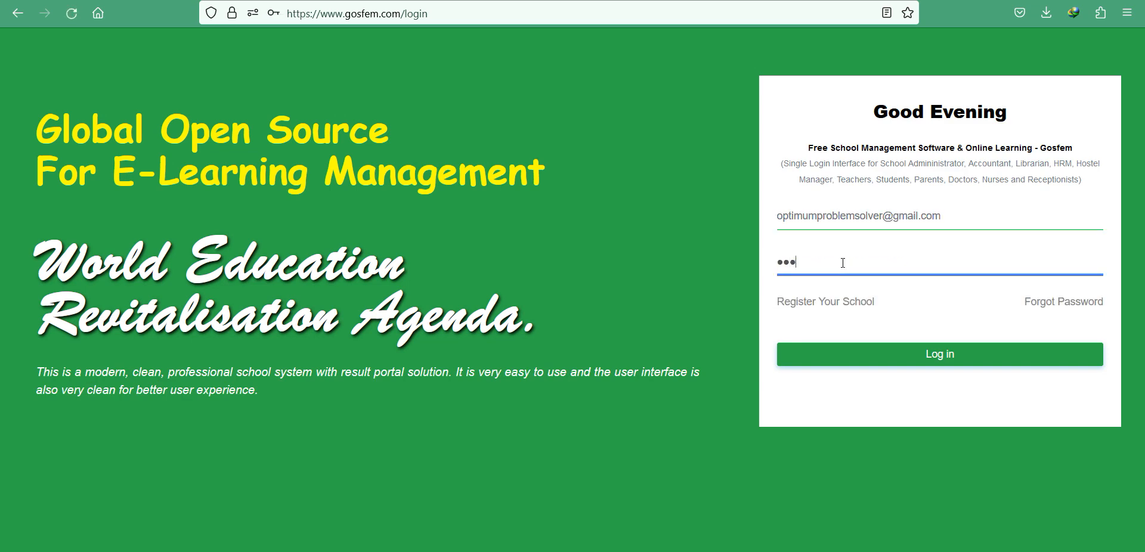
{"action": "left_click", "coordinate": [859, 361]}
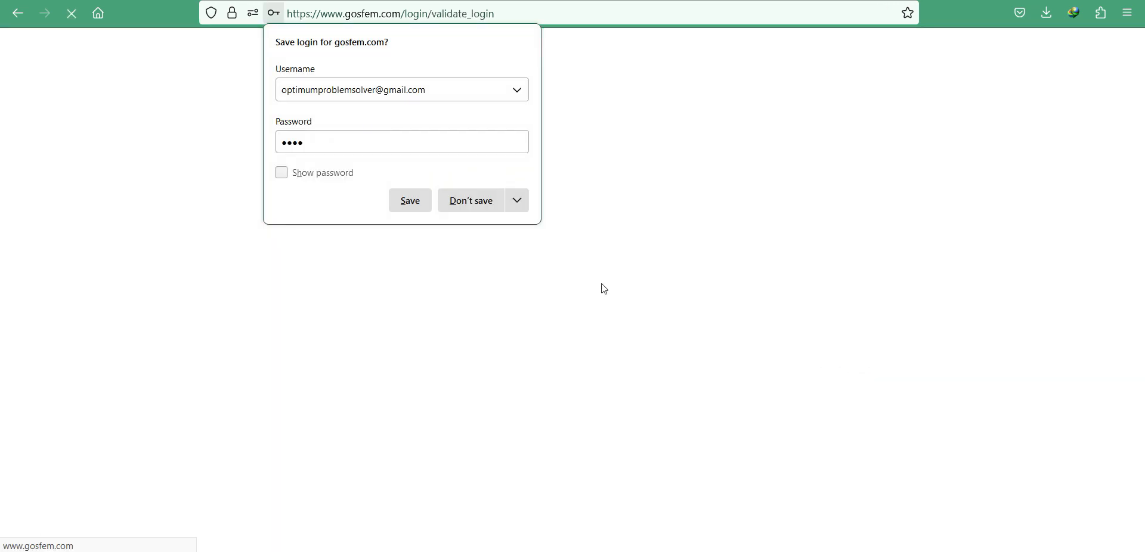
{"action": "left_click", "coordinate": [468, 207]}
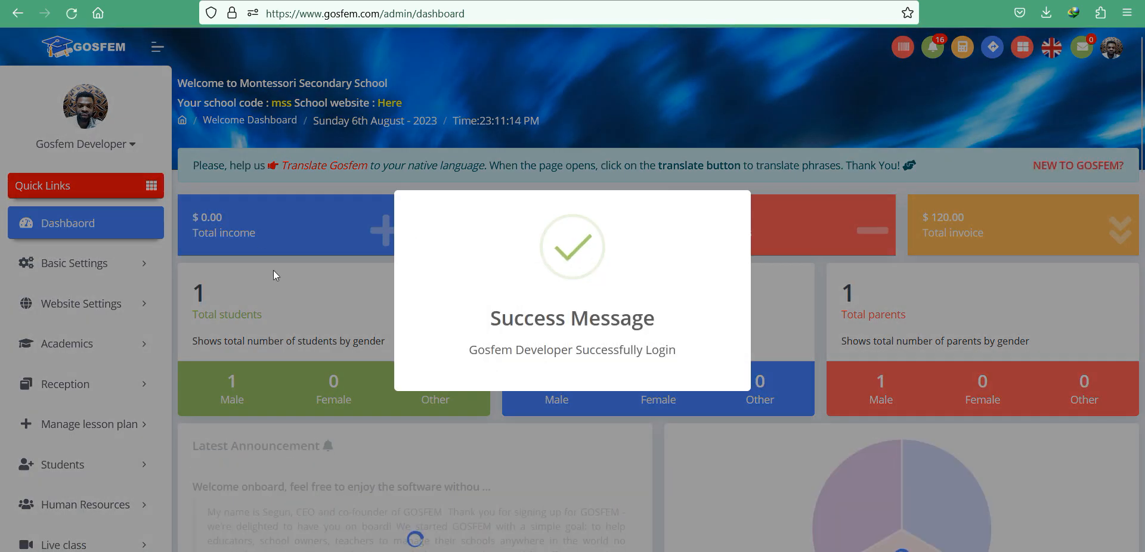
- Open the Incidents page of the behaviour records and start a new incident
{"action": "scroll", "coordinate": [146, 465], "scroll_direction": "down", "scroll_amount": 4}
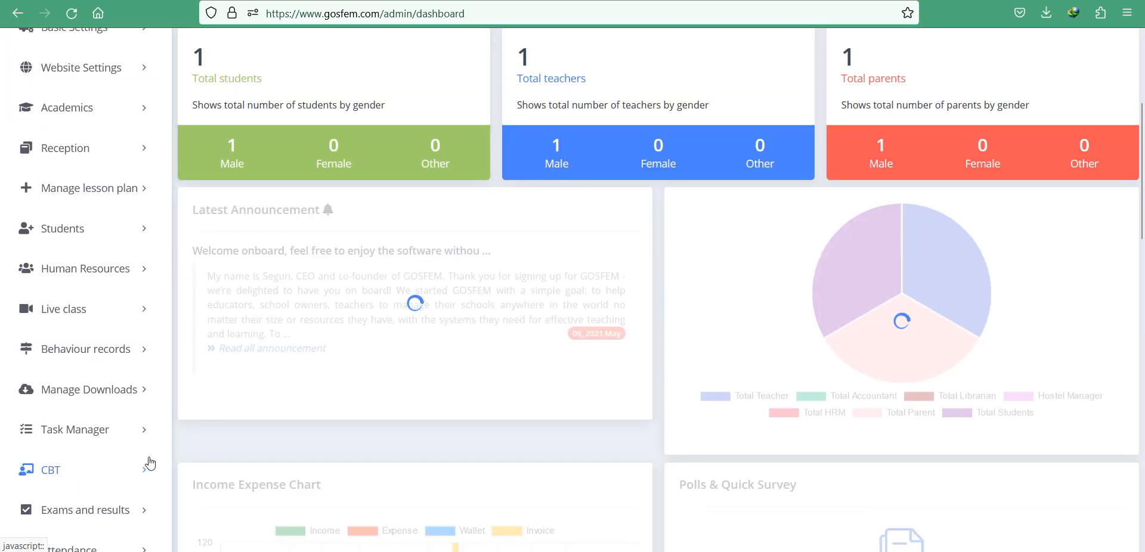
{"action": "scroll", "coordinate": [150, 464], "scroll_direction": "down", "scroll_amount": 1}
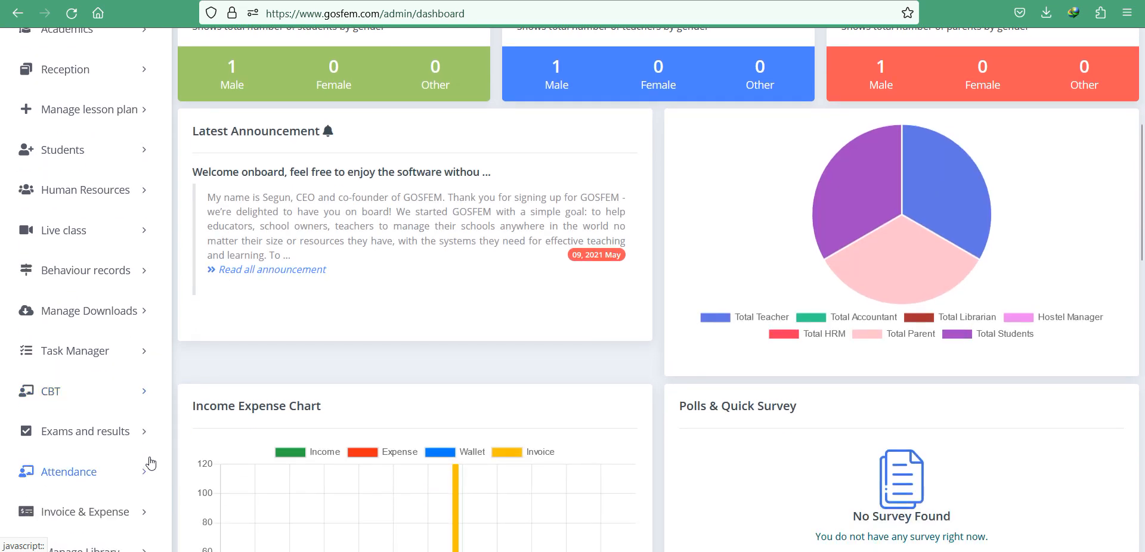
{"action": "left_click", "coordinate": [119, 273]}
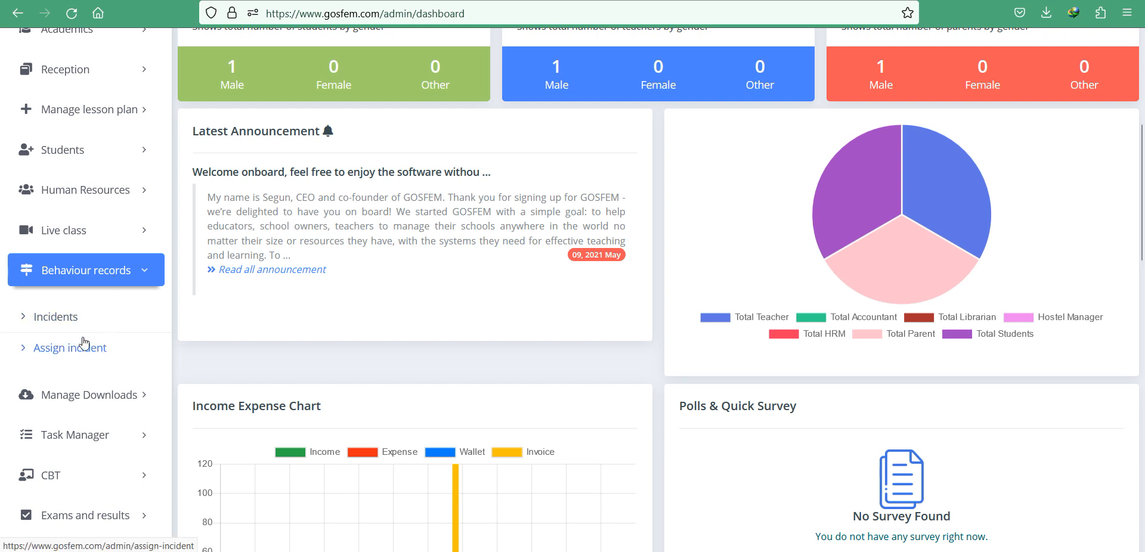
{"action": "left_click", "coordinate": [69, 325]}
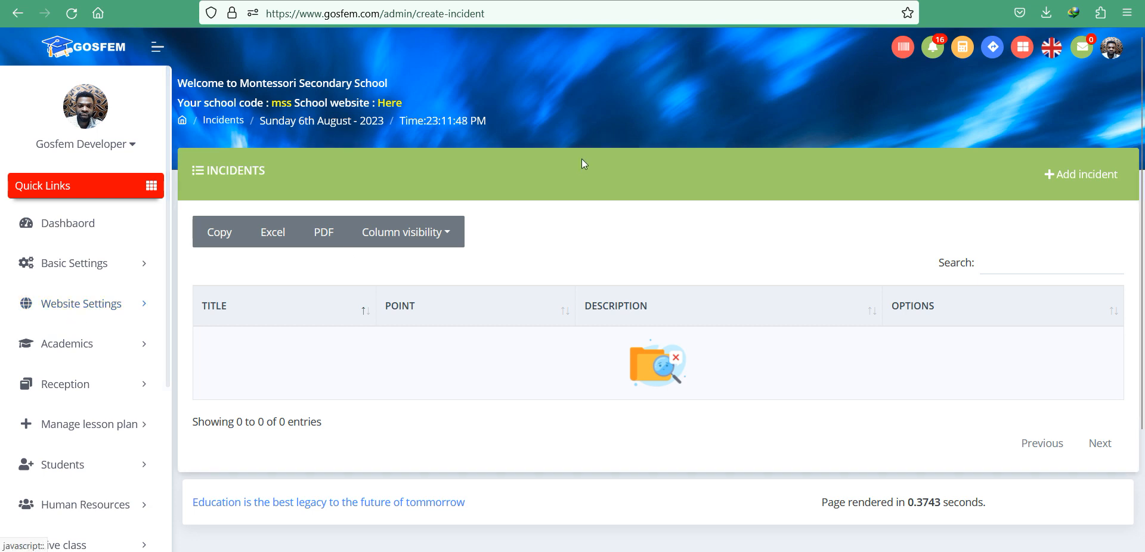
{"action": "left_click", "coordinate": [1101, 176]}
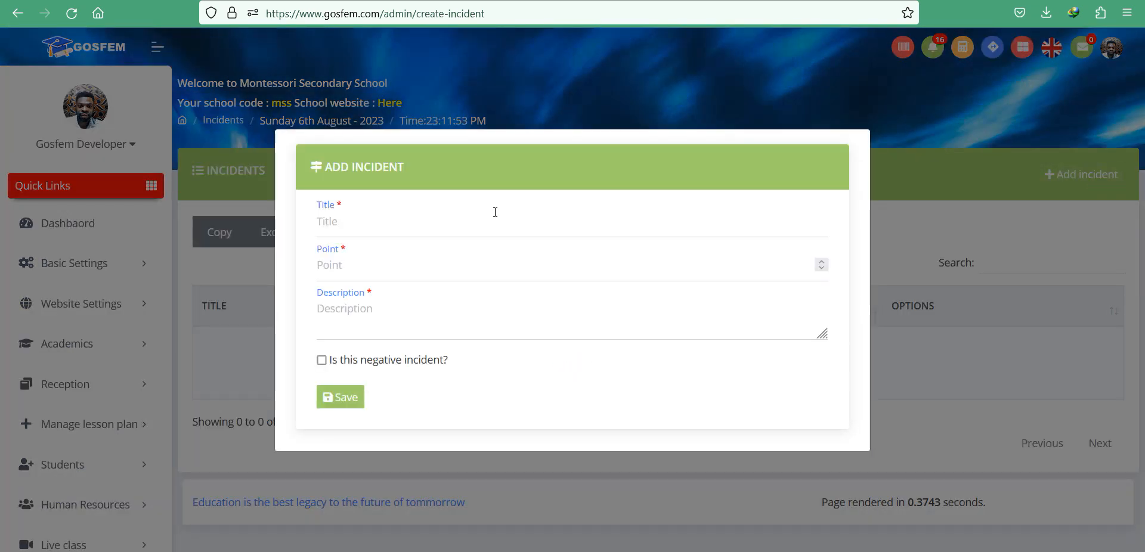
- Examine the Title, Point, Description and negative-incident fields of the empty Add Incident form
{"action": "left_click", "coordinate": [453, 215]}
{"action": "left_click", "coordinate": [394, 268]}
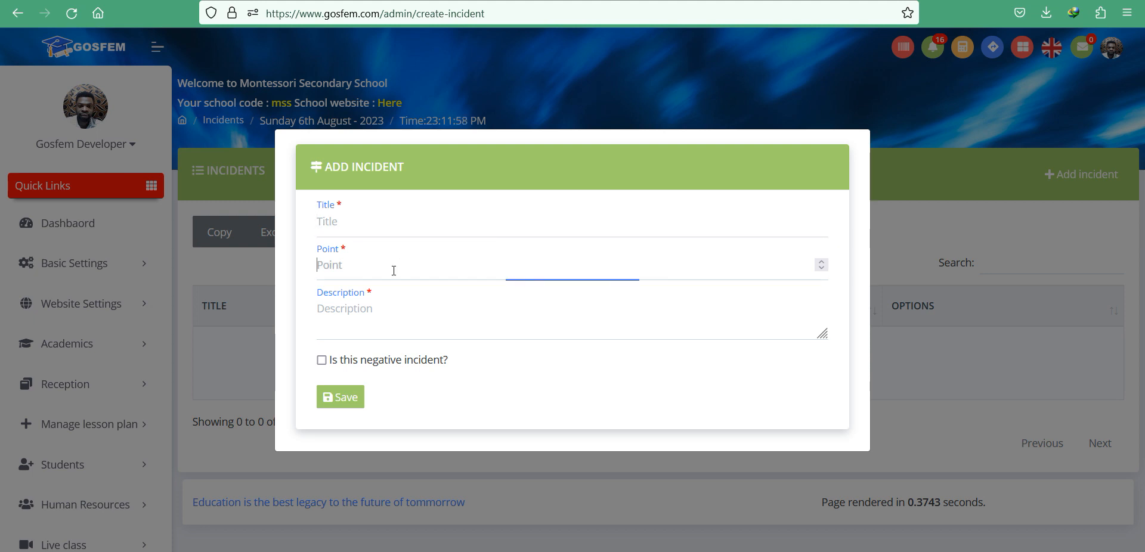
{"action": "left_click", "coordinate": [394, 320]}
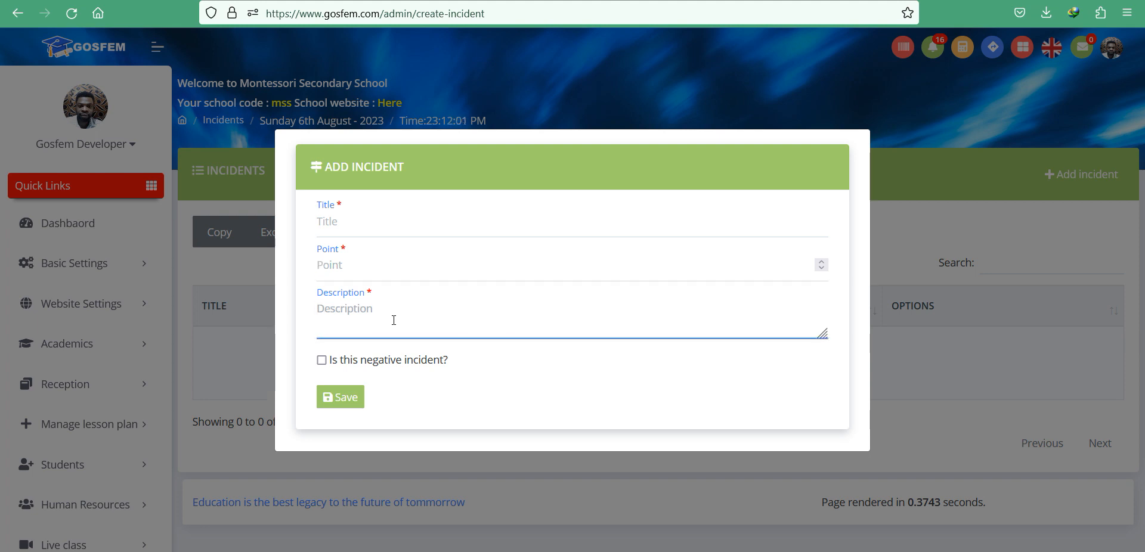
{"action": "left_click", "coordinate": [383, 221]}
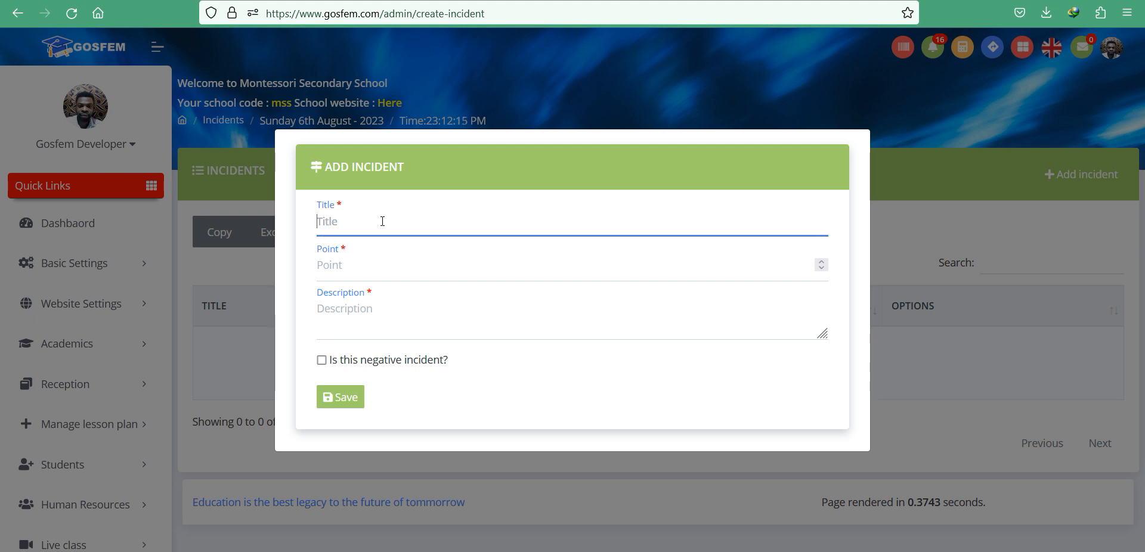
{"action": "left_click", "coordinate": [374, 267]}
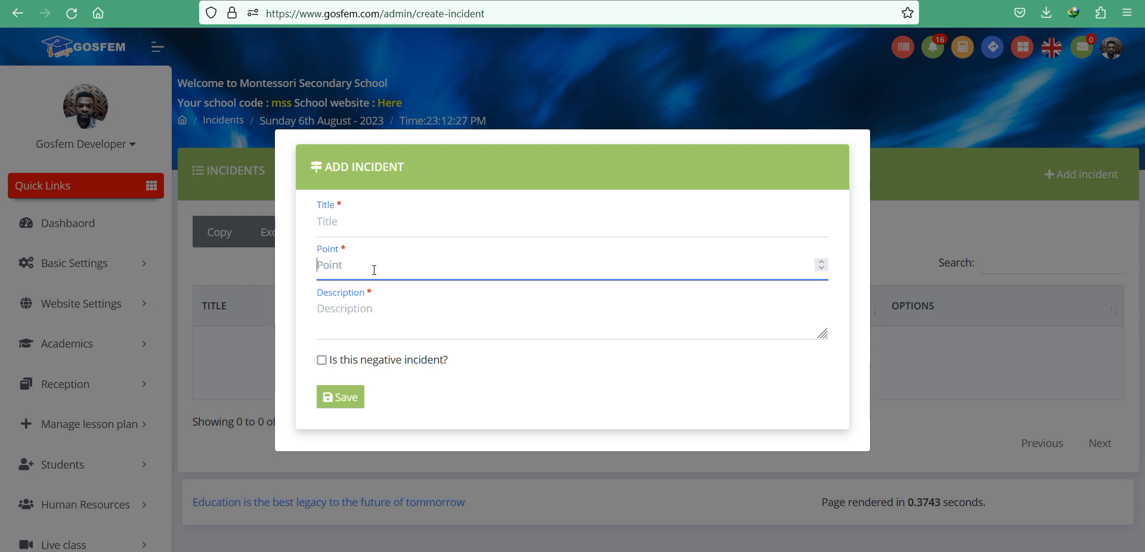
{"action": "left_click", "coordinate": [371, 313]}
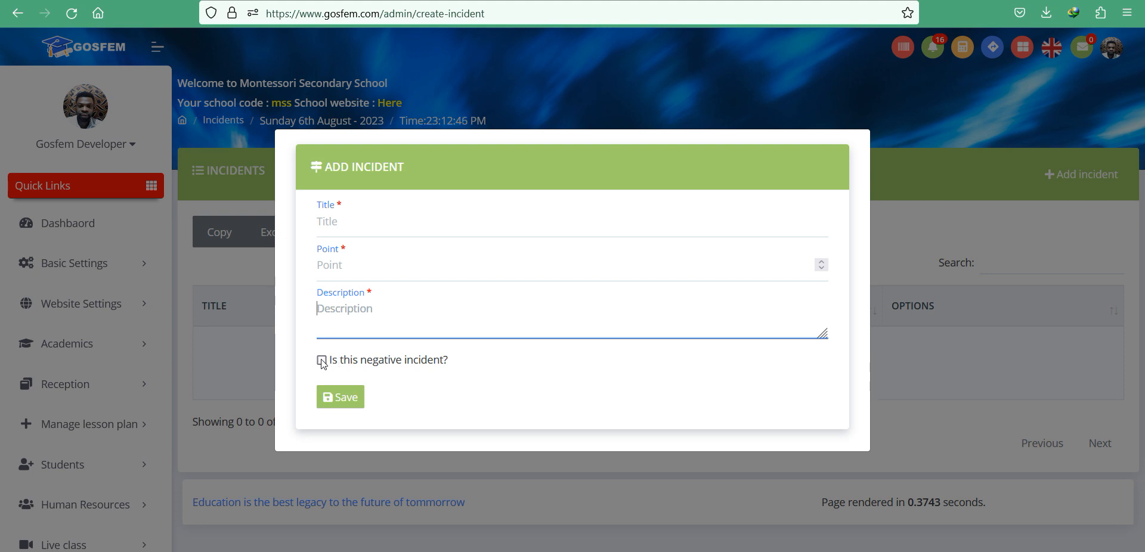
{"action": "left_click", "coordinate": [344, 361]}
{"action": "left_click", "coordinate": [358, 360]}
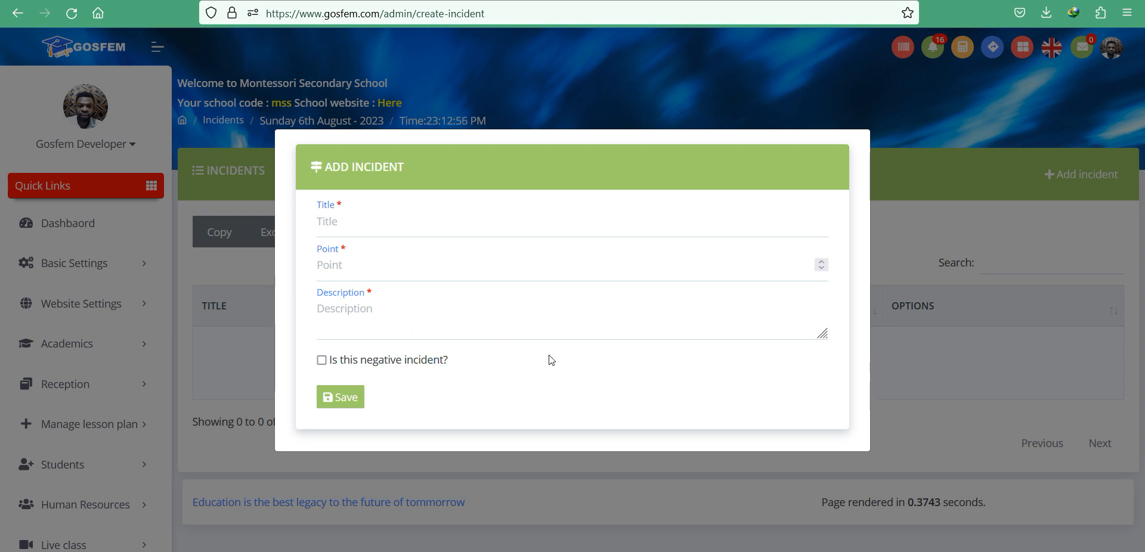
- Switch to the Excel sheet, copy the title "Thefts" from cell A2 and paste it as the new incident's title in Gosfem
{"action": "key", "text": "alt+Tab"}
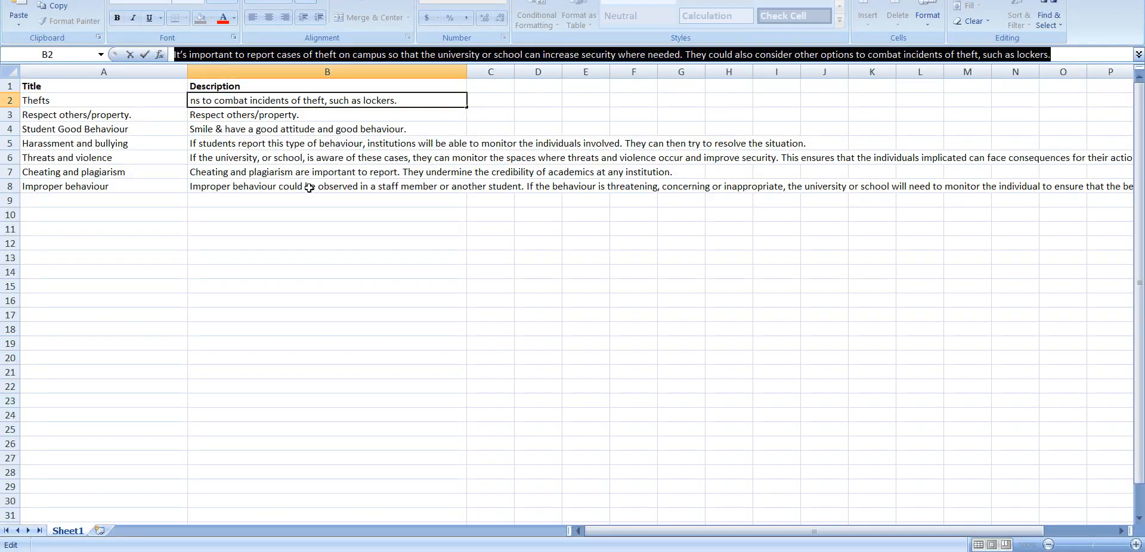
{"action": "left_click", "coordinate": [80, 103]}
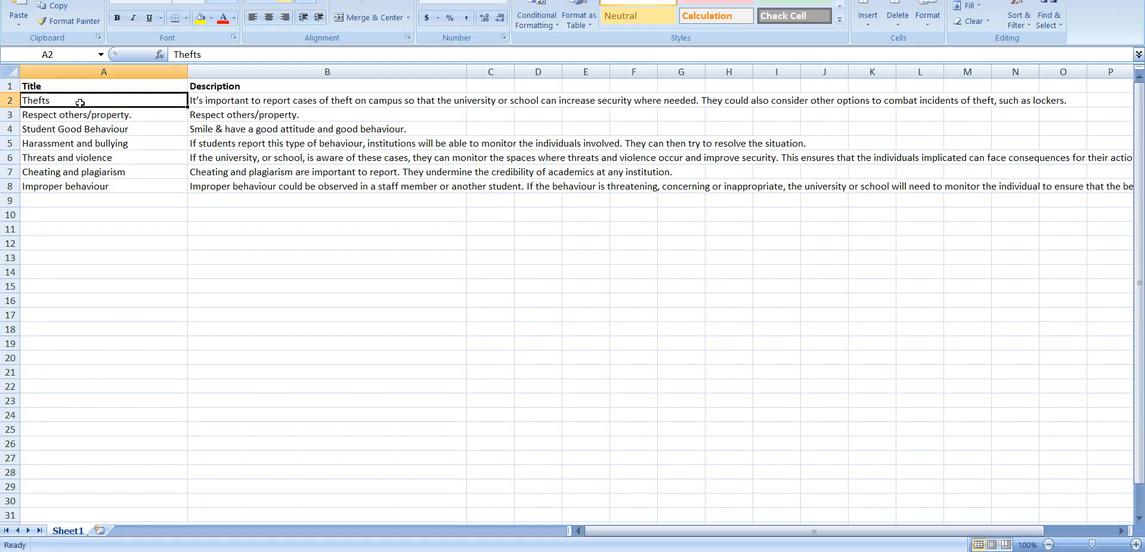
{"action": "key", "text": "ctrl+c"}
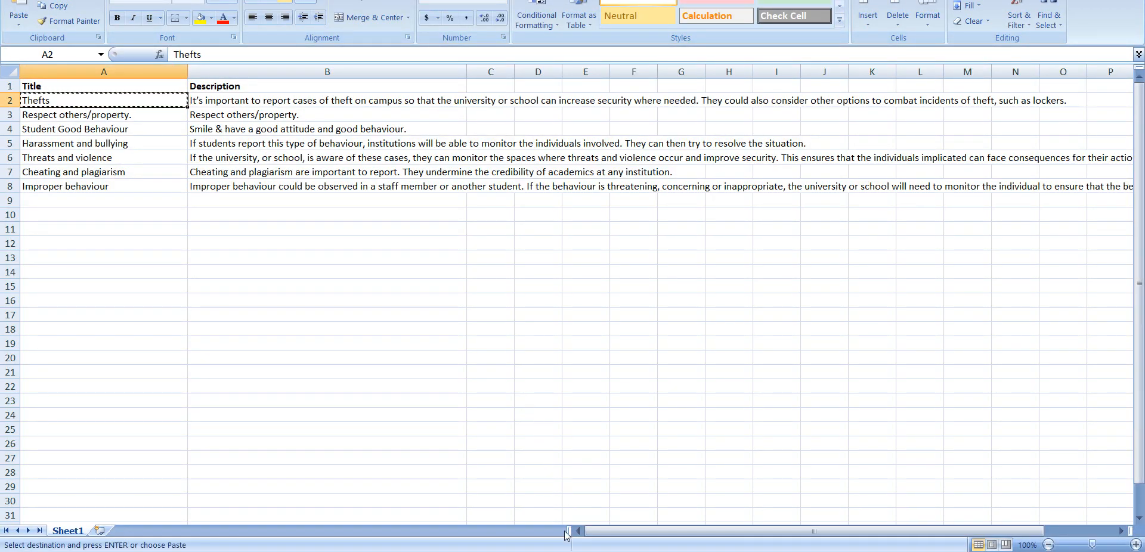
{"action": "key", "text": "alt+Tab"}
{"action": "left_click", "coordinate": [372, 230]}
{"action": "key", "text": "ctrl+v"}
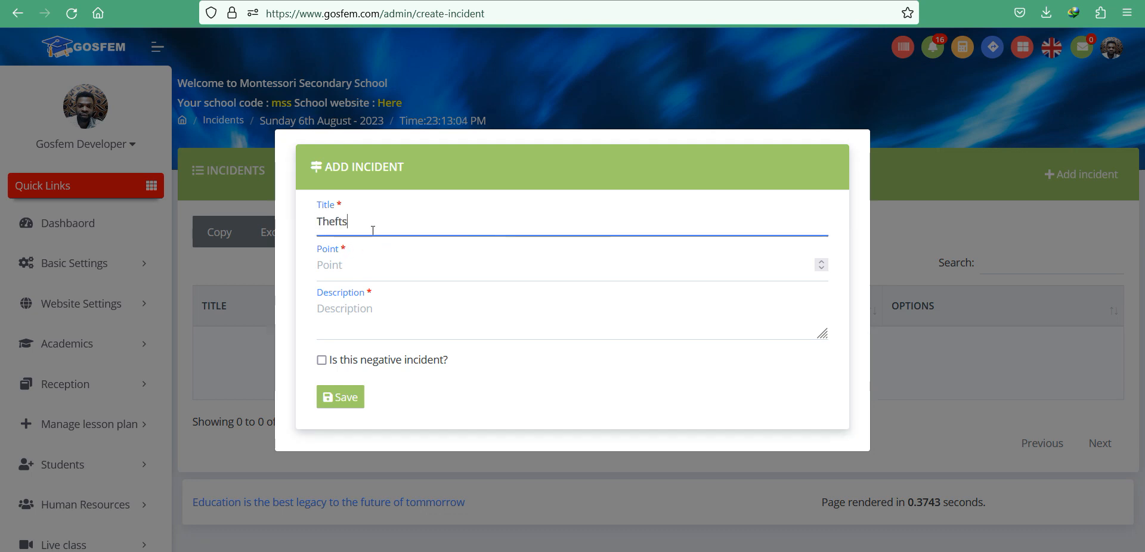
- Copy the full theft description text from cell B2 of the Excel sheet into the incident's Description in Gosfem
{"action": "key", "text": "alt+Tab"}
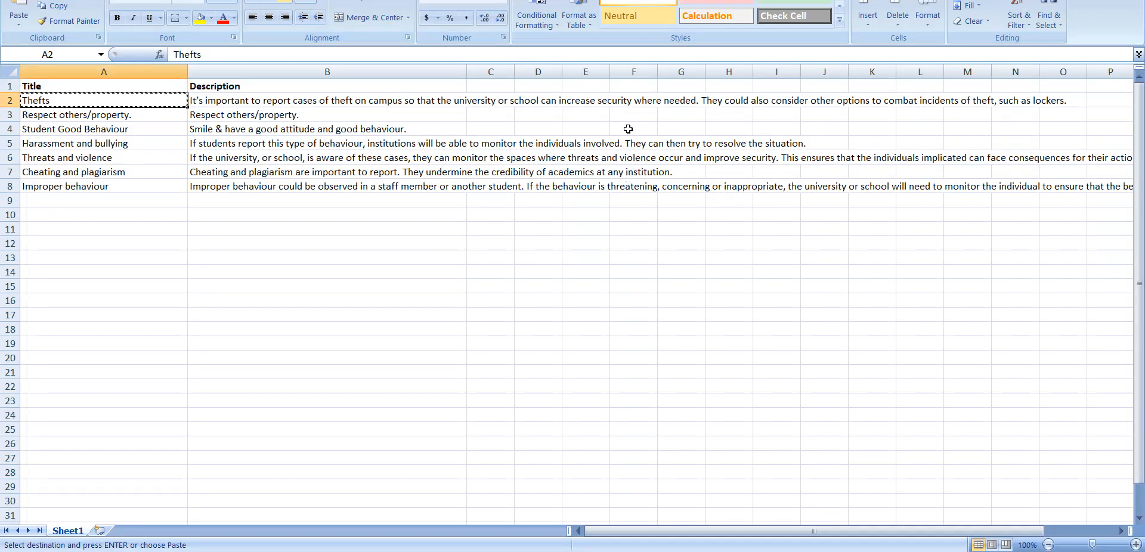
{"action": "left_click", "coordinate": [627, 101]}
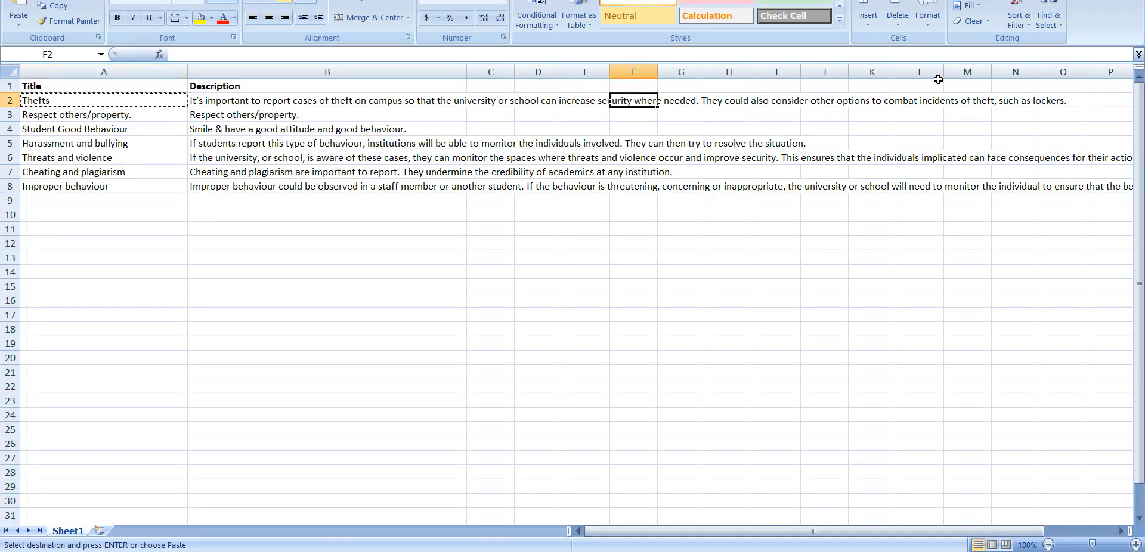
{"action": "left_click", "coordinate": [280, 100]}
{"action": "left_click_drag", "start_coordinate": [1070, 57], "coordinate": [173, 55]}
{"action": "key", "text": "alt+Tab"}
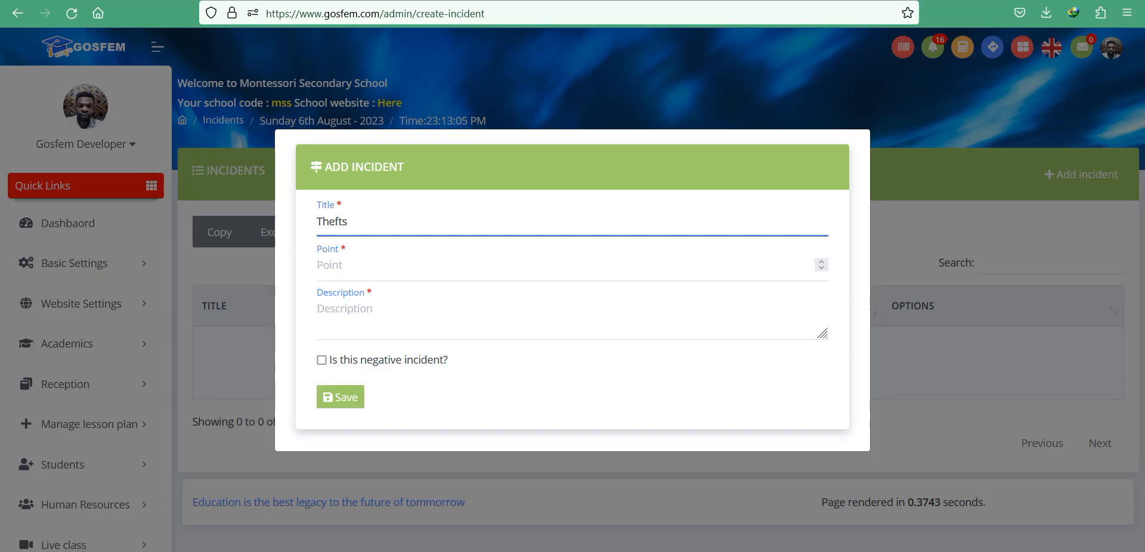
{"action": "left_click", "coordinate": [362, 332]}
{"action": "key", "text": "ctrl+v"}
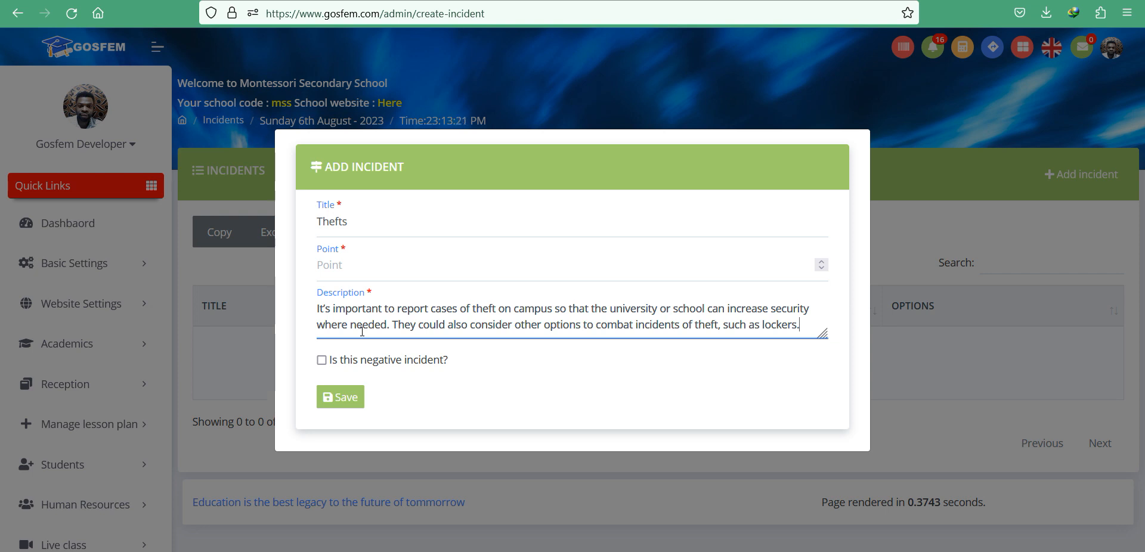
- Set the Thefts incident's points to 30, mark it as a negative incident and save it
{"action": "left_click", "coordinate": [360, 274]}
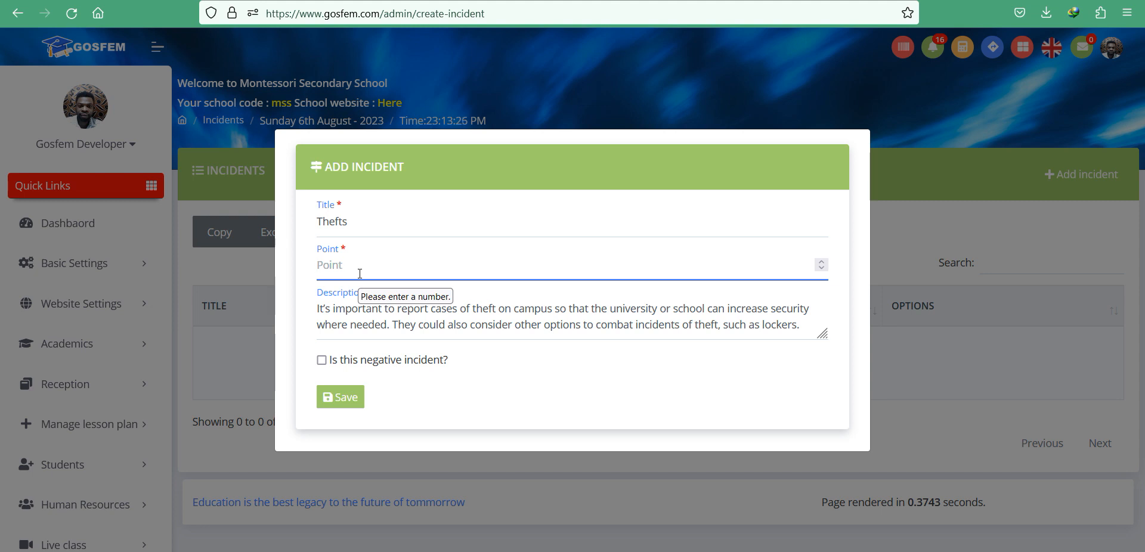
{"action": "type", "text": "30"}
{"action": "left_click", "coordinate": [322, 361]}
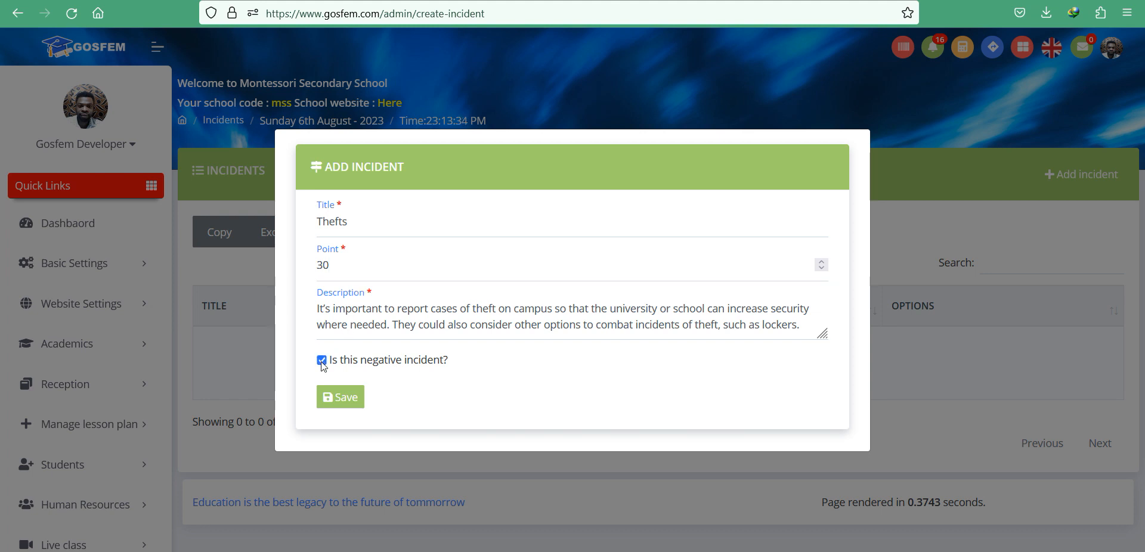
{"action": "left_click", "coordinate": [338, 400]}
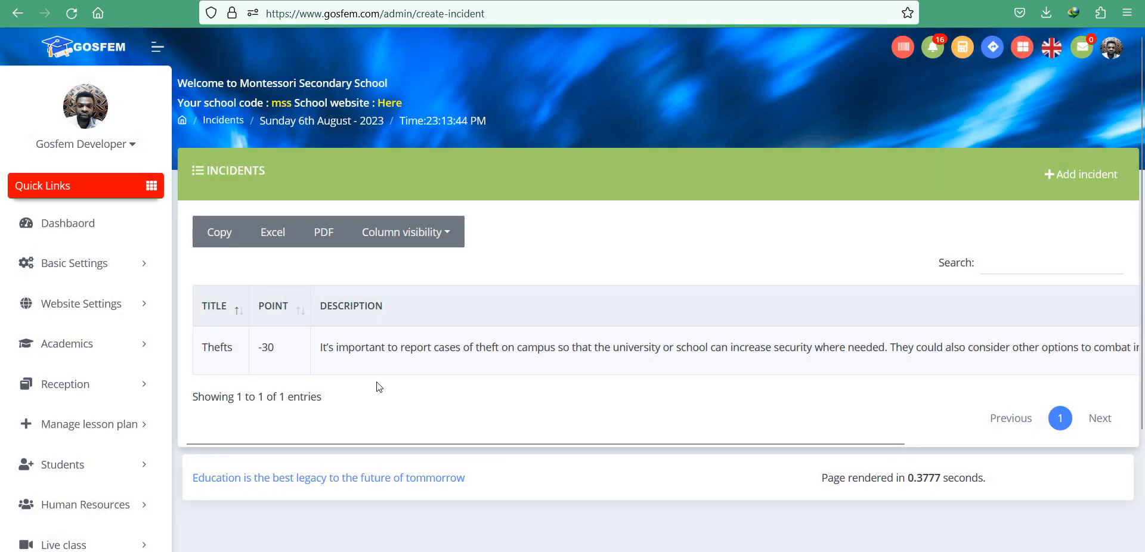
- Copy "Respect others/property." from cell A3 of the Excel sheet and paste it as the title of another new incident in Gosfem
{"action": "left_click_drag", "start_coordinate": [500, 443], "coordinate": [323, 455]}
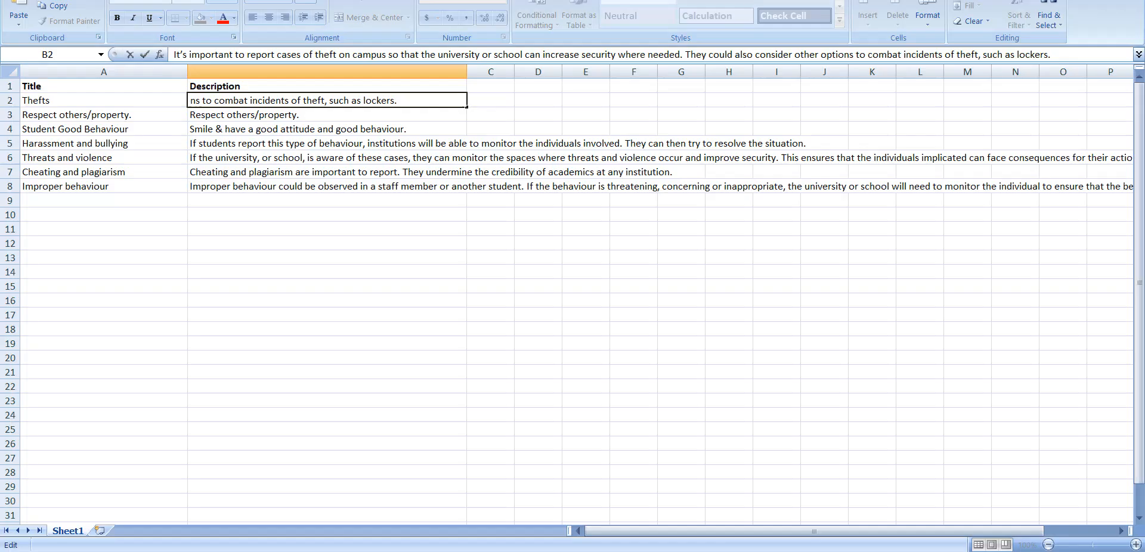
{"action": "key", "text": "shift+Home"}
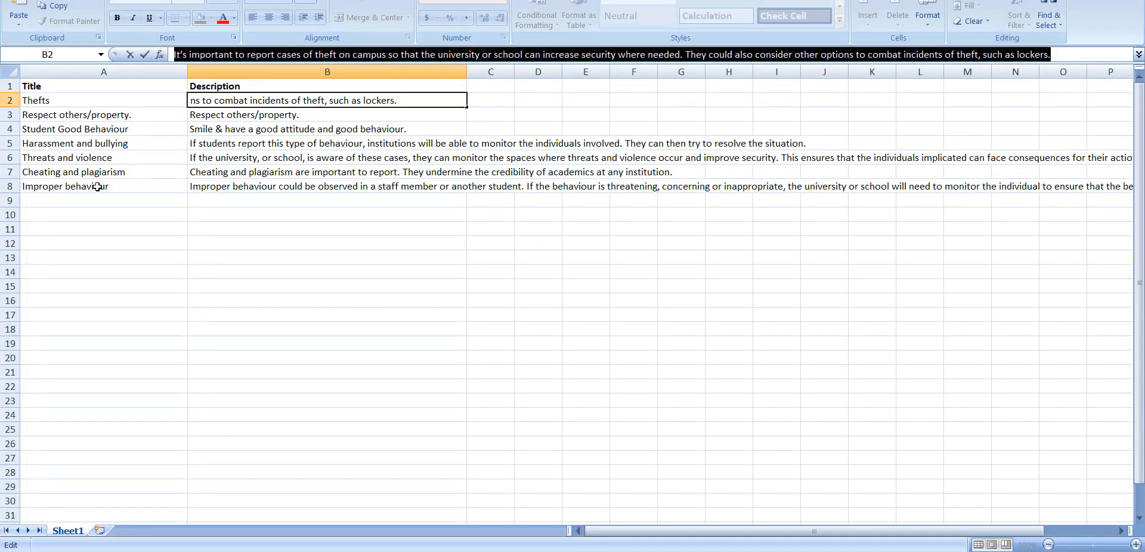
{"action": "left_click", "coordinate": [107, 118]}
{"action": "key", "text": "ctrl+c"}
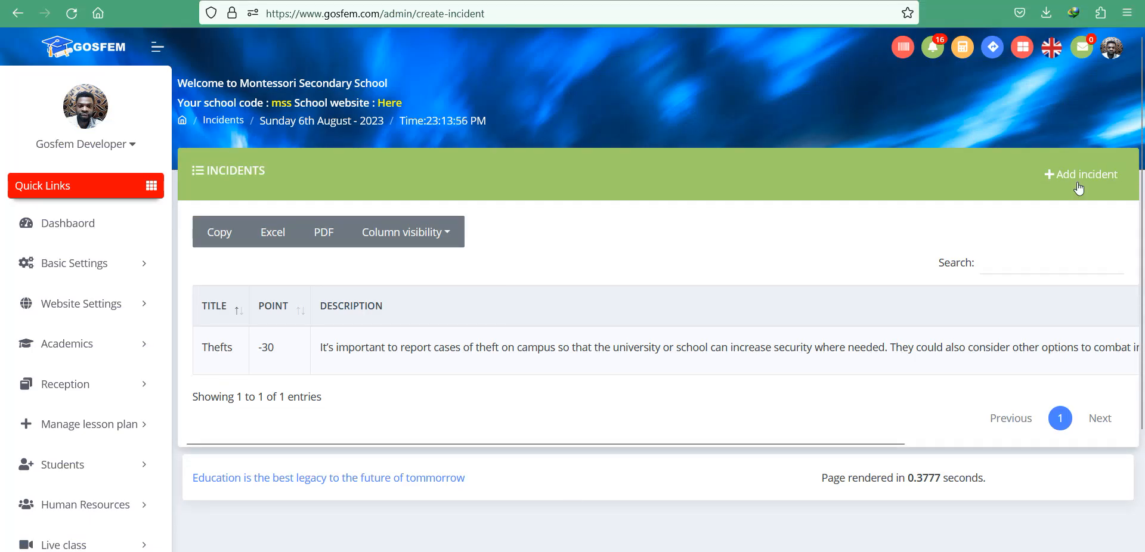
{"action": "left_click", "coordinate": [1079, 189]}
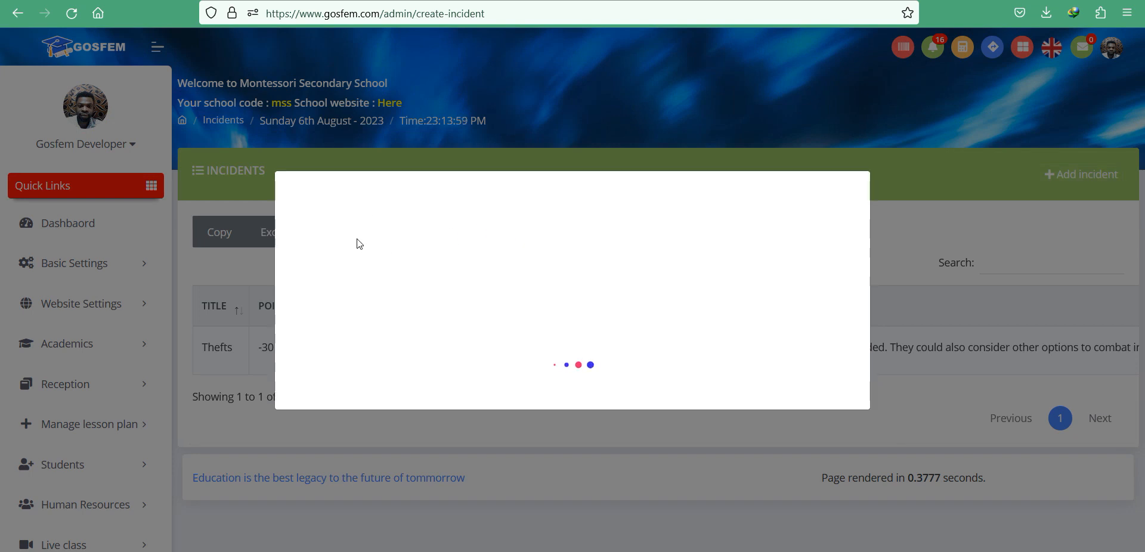
{"action": "left_click", "coordinate": [378, 223]}
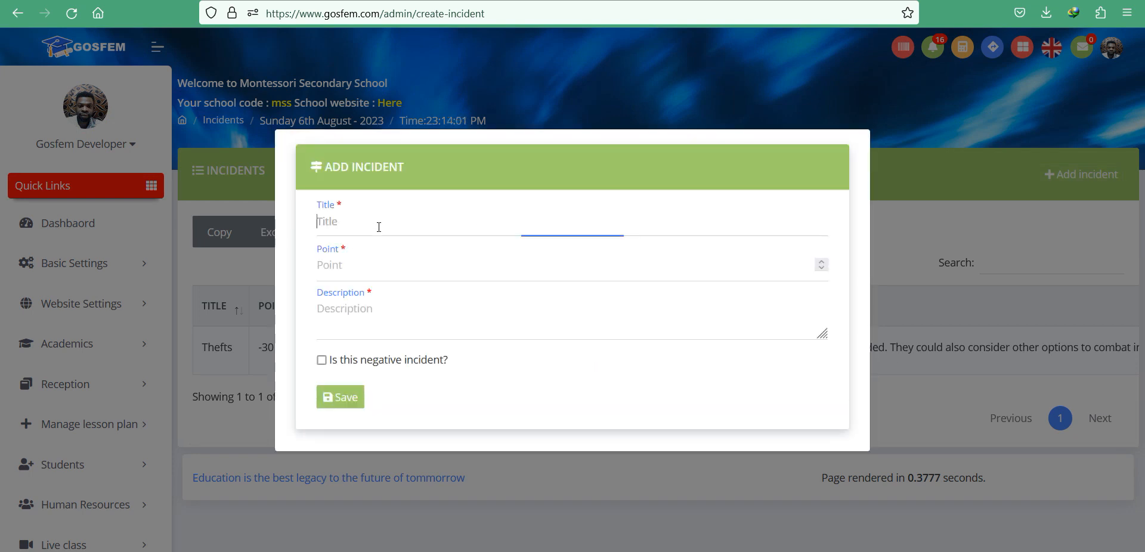
{"action": "key", "text": "ctrl+v"}
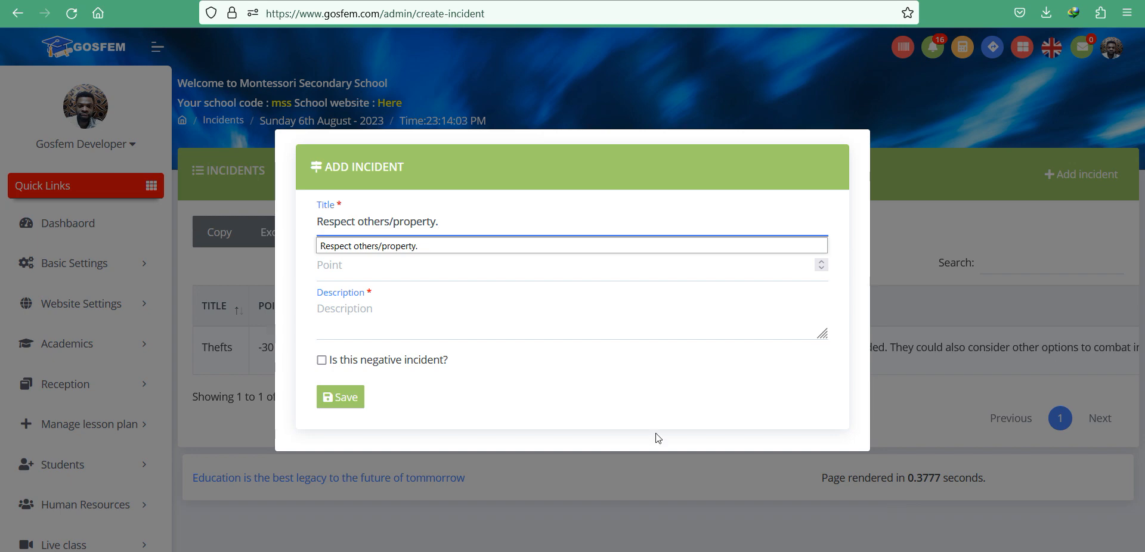
- Copy the description "Respect others/property." from cell B3 of the Excel sheet into the new incident's Description in Gosfem
{"action": "left_click", "coordinate": [645, 324]}
{"action": "key", "text": "alt+Tab"}
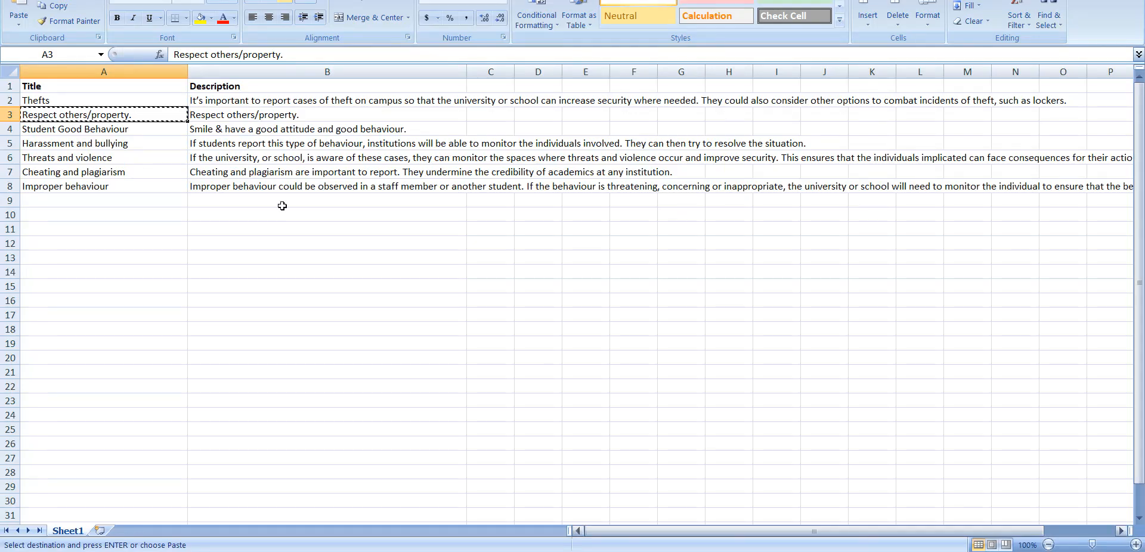
{"action": "left_click", "coordinate": [255, 116]}
{"action": "left_click_drag", "start_coordinate": [283, 55], "coordinate": [174, 55]}
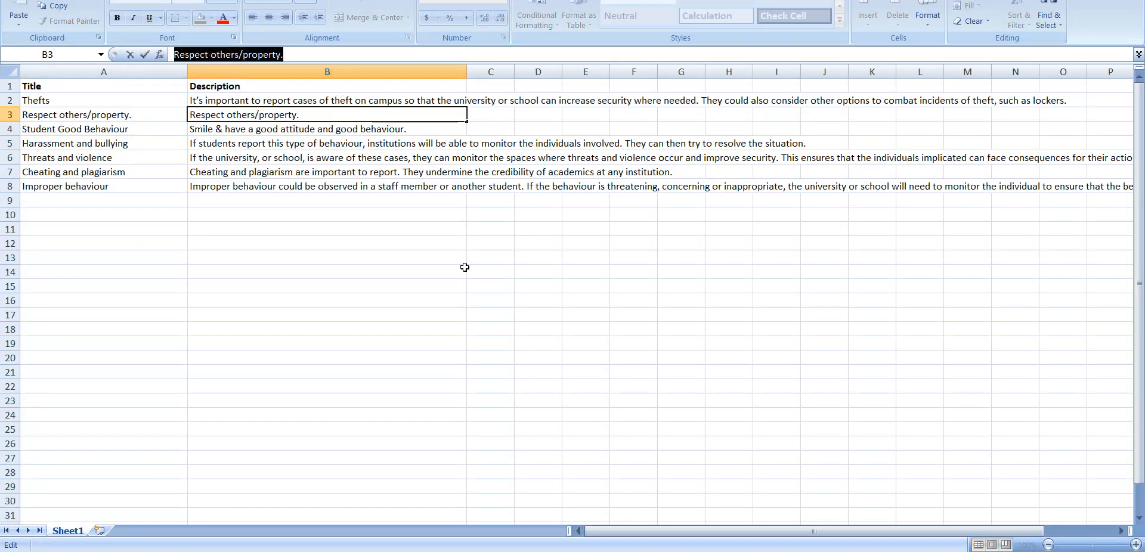
{"action": "key", "text": "alt+Tab"}
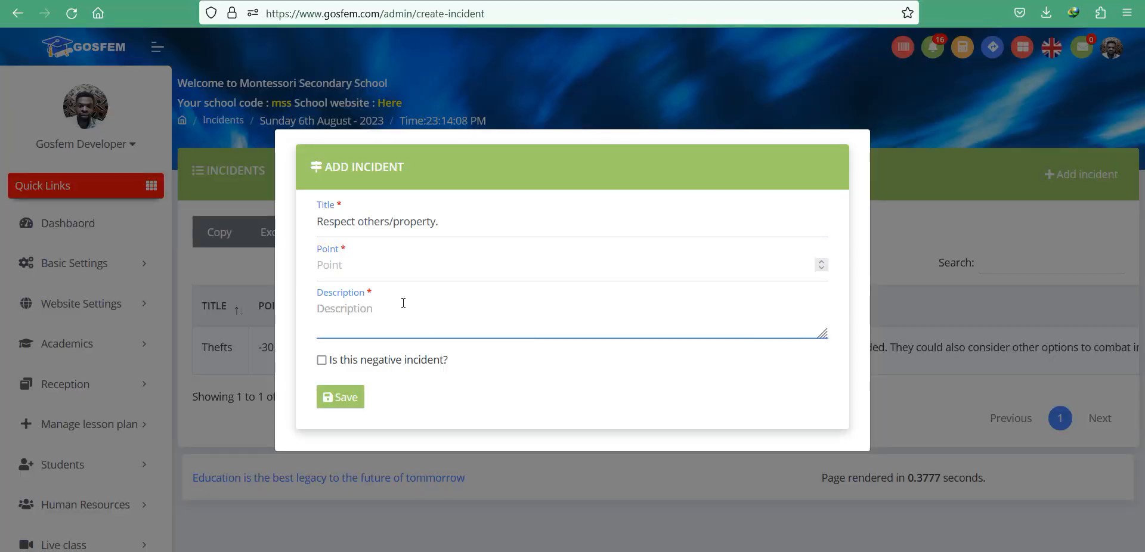
{"action": "key", "text": "ctrl+v"}
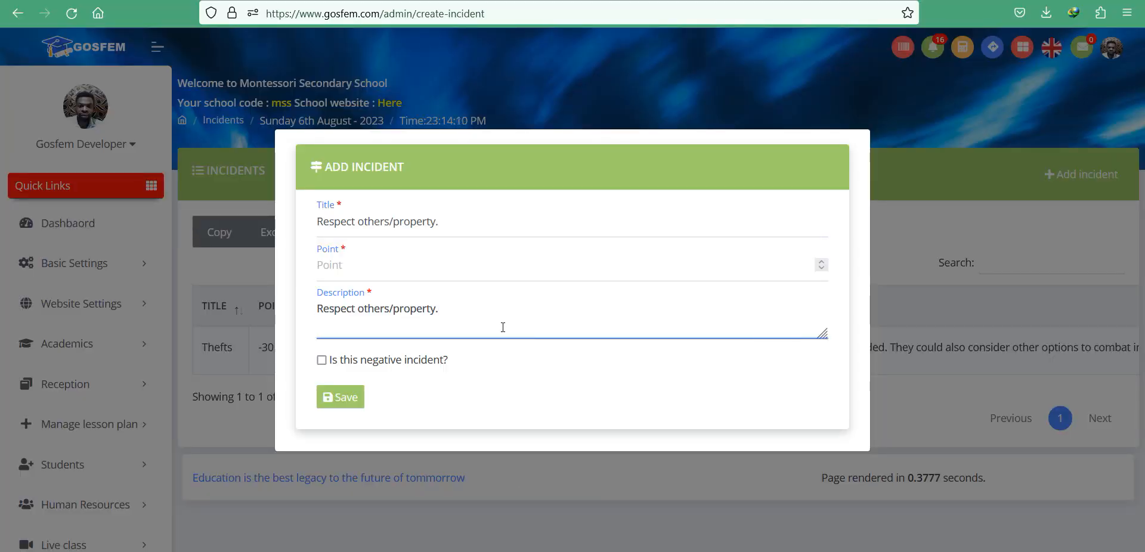
- Set the "Respect others/property." incident's points to 10 and save it without marking it as negative
{"action": "left_click", "coordinate": [423, 268]}
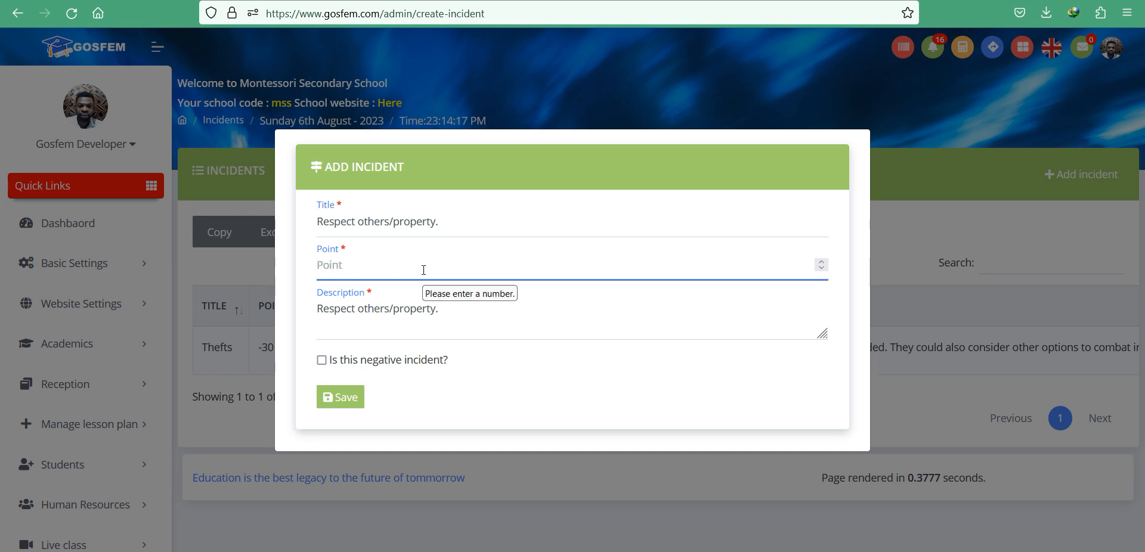
{"action": "type", "text": "10"}
{"action": "left_click_drag", "start_coordinate": [489, 230], "coordinate": [297, 227]}
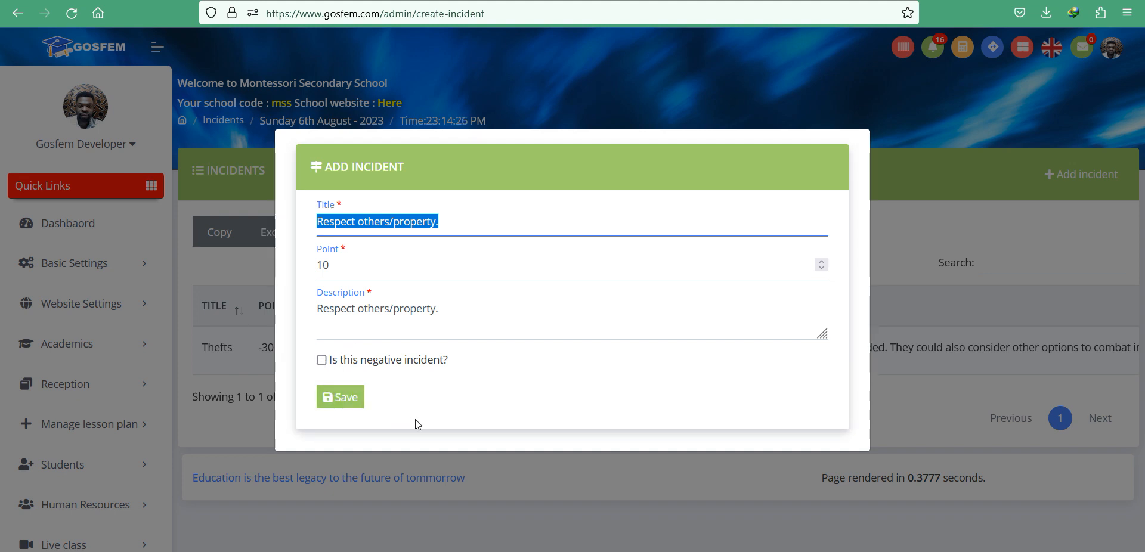
{"action": "left_click", "coordinate": [349, 405]}
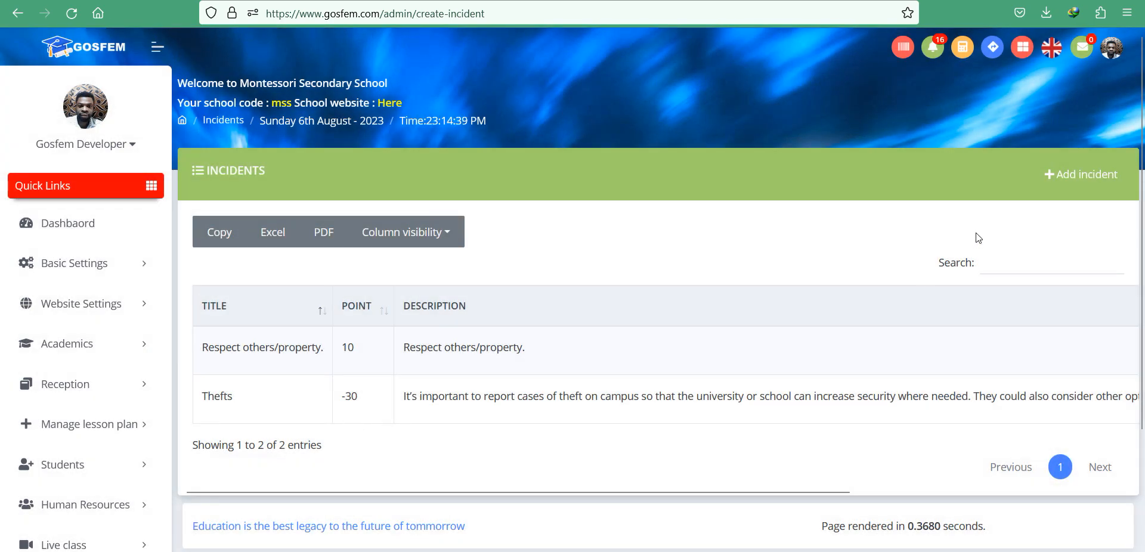
{"action": "left_click", "coordinate": [1085, 173]}
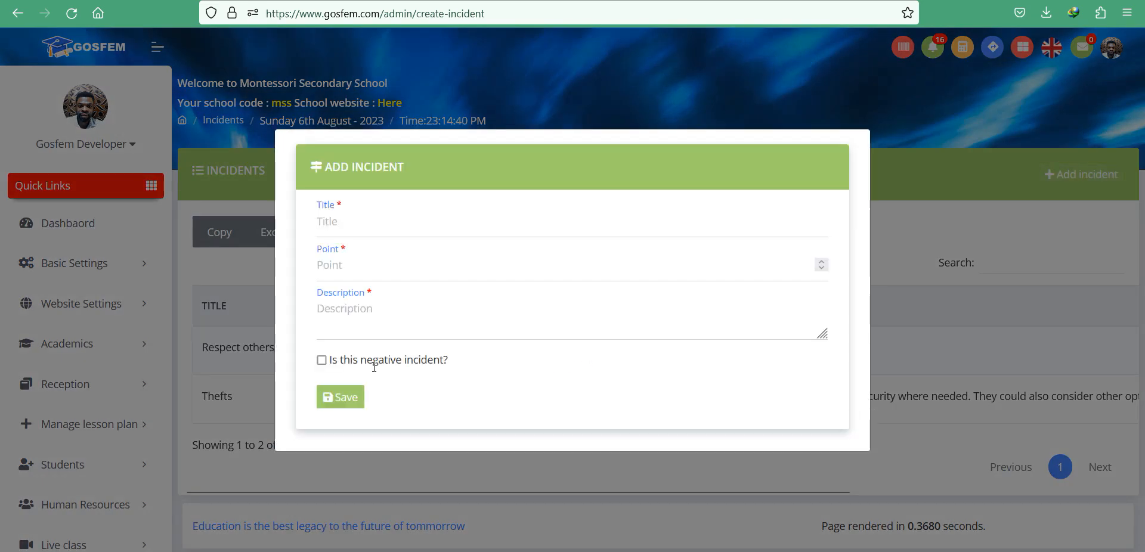
{"action": "left_click", "coordinate": [322, 360]}
{"action": "left_click", "coordinate": [381, 463]}
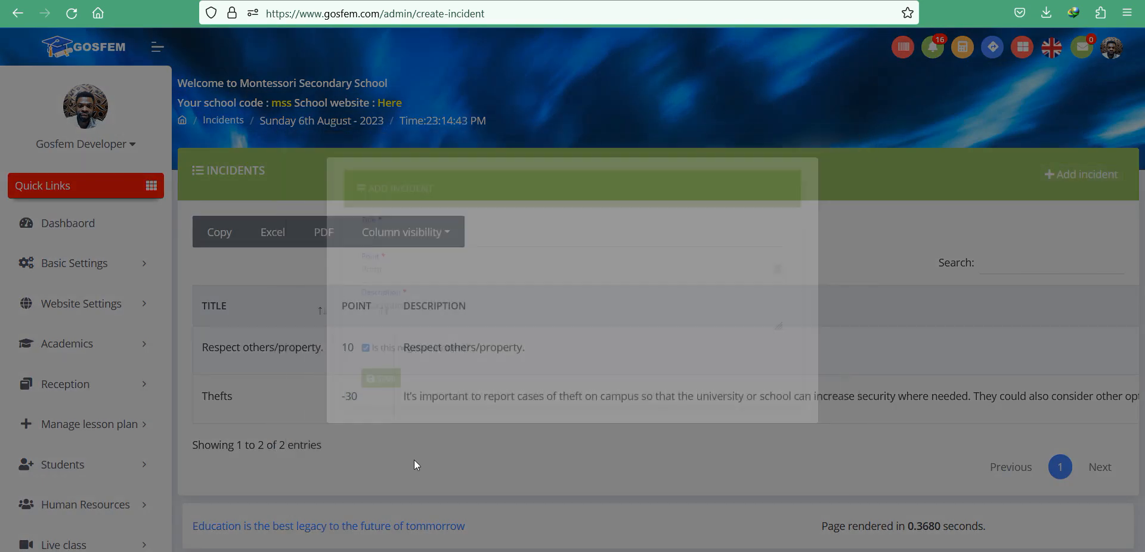
{"action": "left_click_drag", "start_coordinate": [343, 395], "coordinate": [375, 403]}
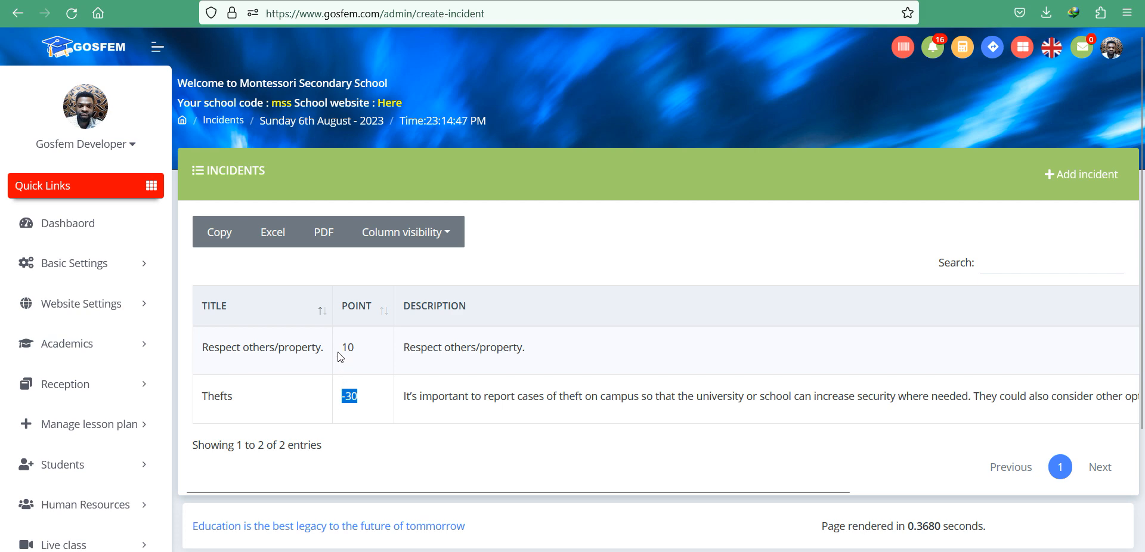
{"action": "left_click_drag", "start_coordinate": [340, 353], "coordinate": [372, 358]}
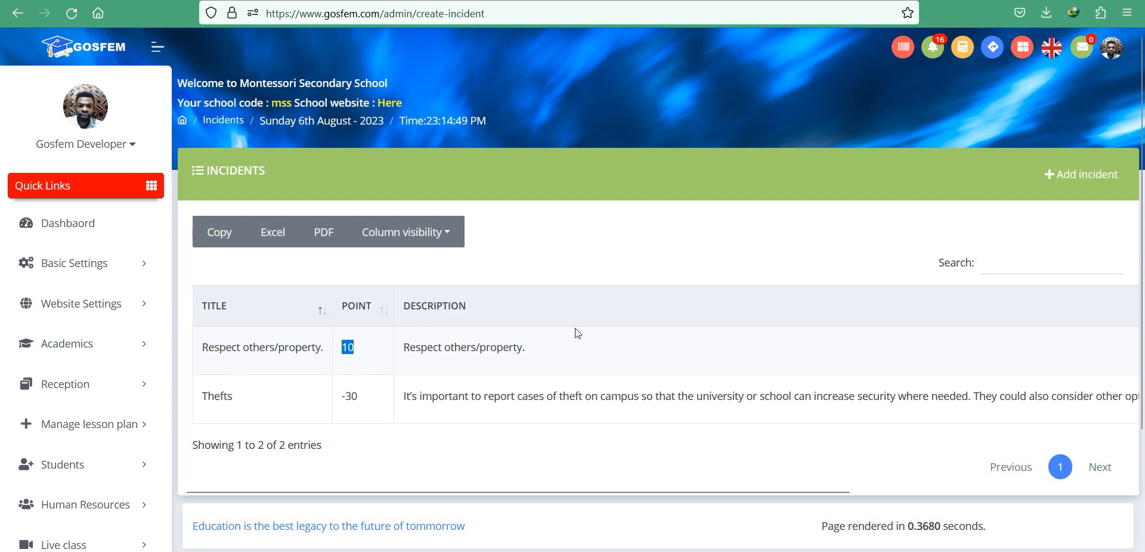
{"action": "left_click", "coordinate": [1080, 174]}
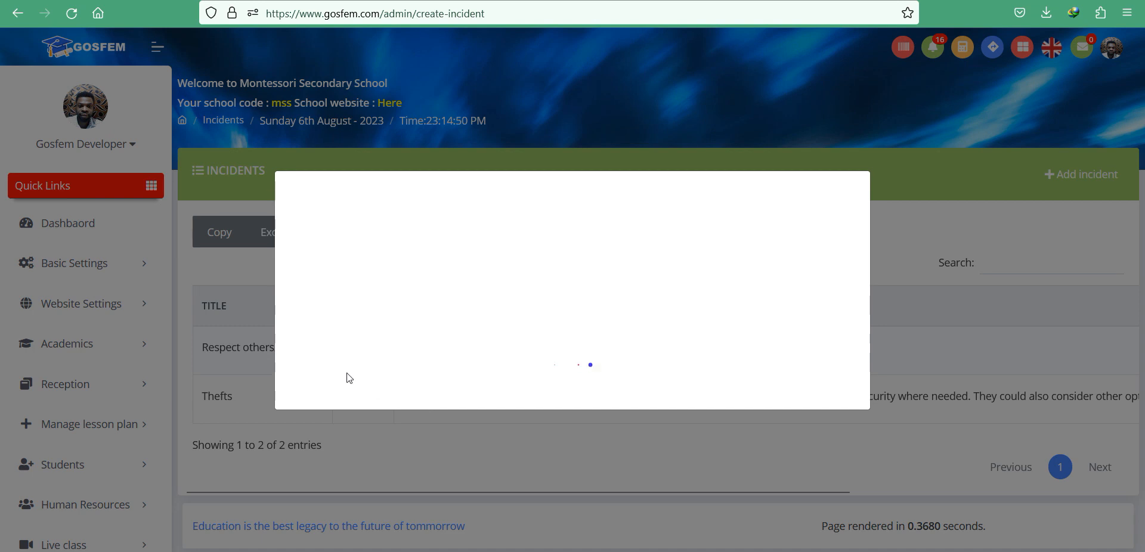
{"action": "left_click", "coordinate": [237, 366]}
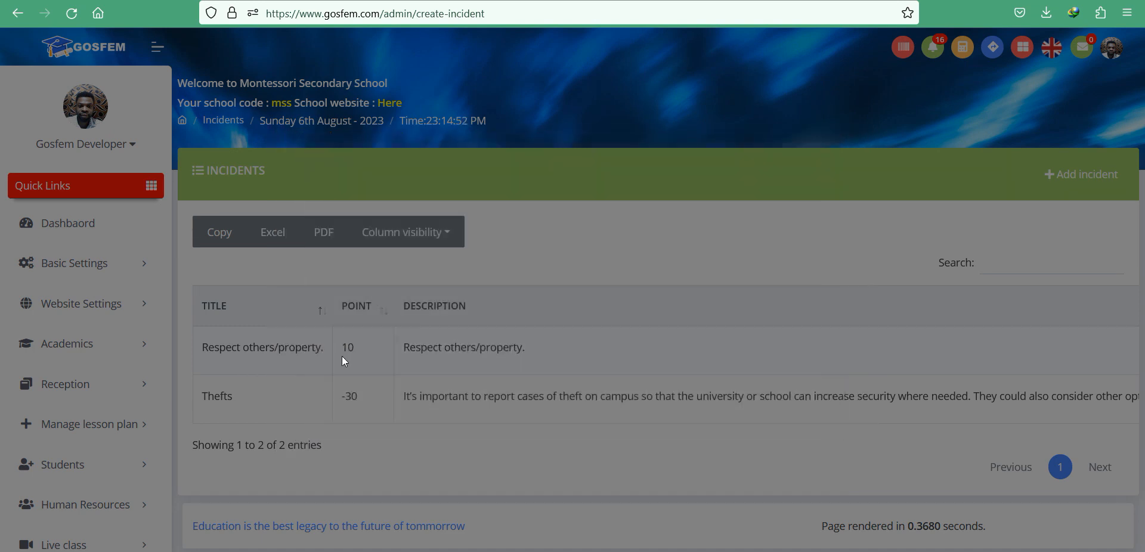
{"action": "left_click_drag", "start_coordinate": [342, 354], "coordinate": [377, 352]}
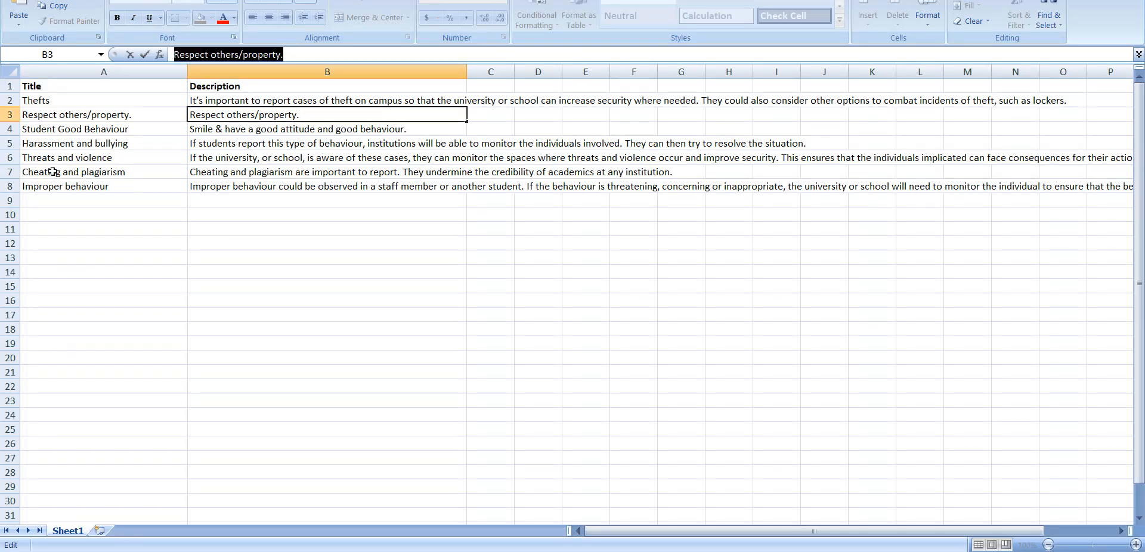
- Copy "Harassment and bullying" from cell A5 of the Excel sheet and paste it as the title of a new incident in Gosfem
{"action": "left_click", "coordinate": [76, 144]}
{"action": "key", "text": "ctrl+c"}
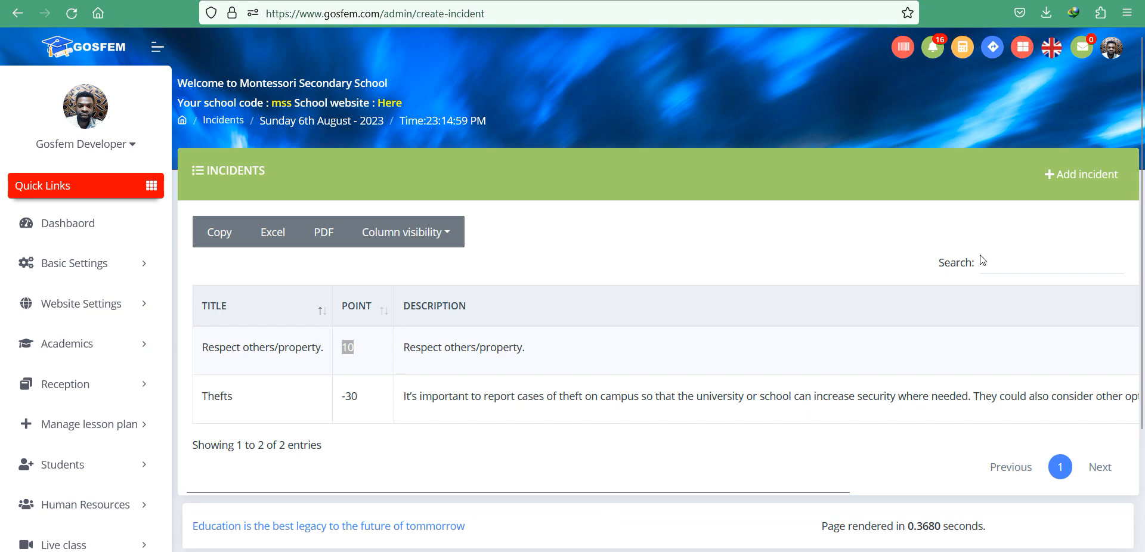
{"action": "left_click", "coordinate": [1084, 176]}
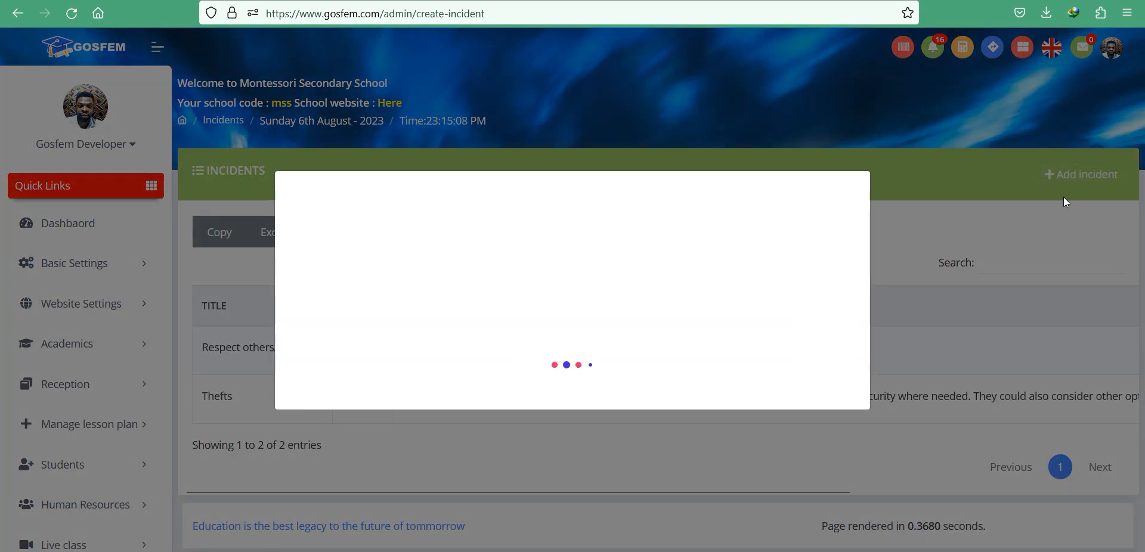
{"action": "left_click", "coordinate": [378, 236]}
{"action": "type", "text": "Harassment and bullying"}
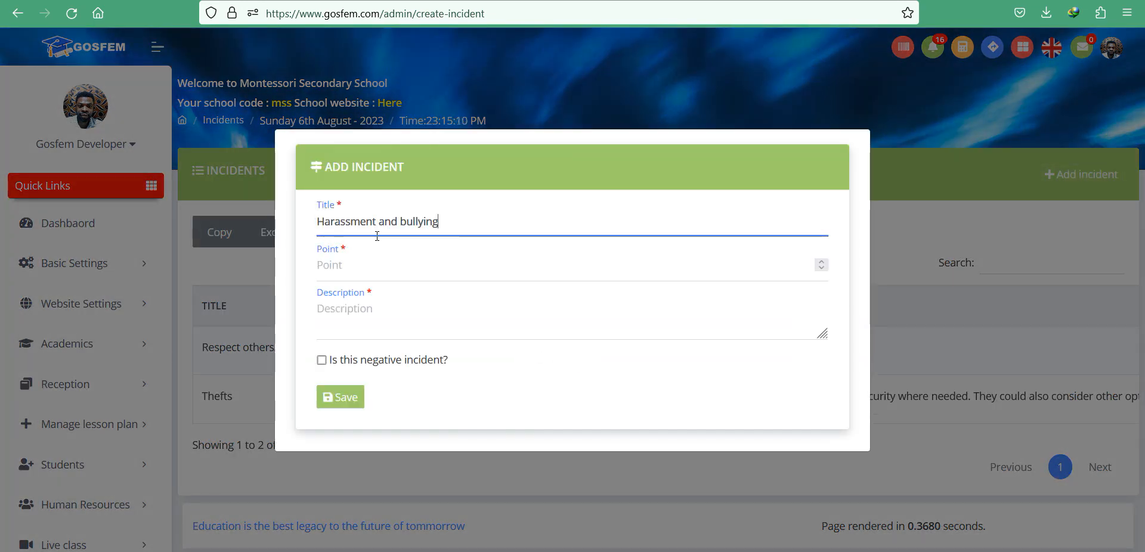
- Copy the full harassment and bullying description from cell B5 of the Excel sheet into the incident's Description in Gosfem
{"action": "key", "text": "alt+Tab"}
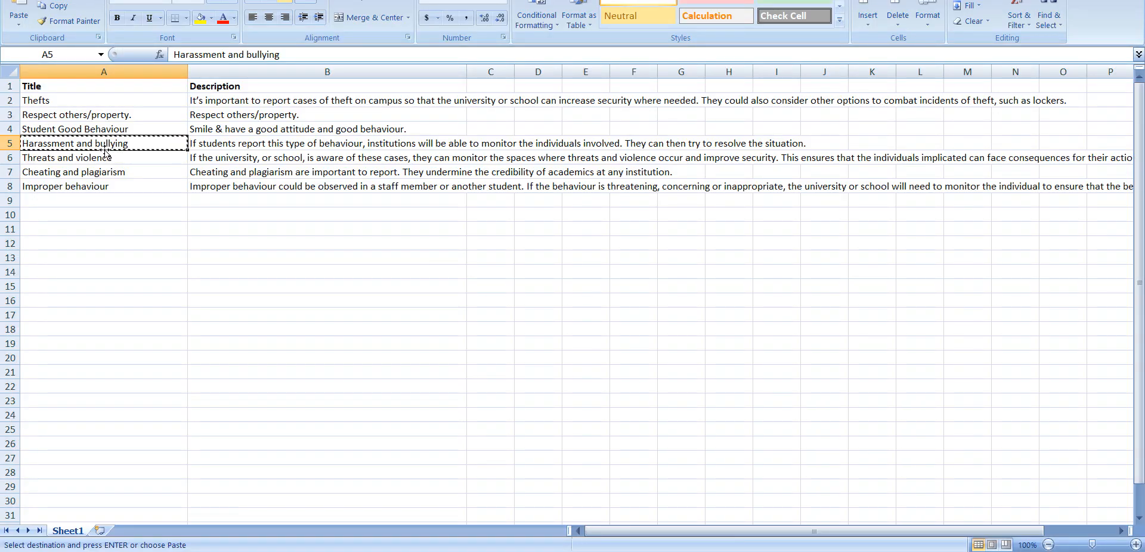
{"action": "left_click", "coordinate": [228, 143]}
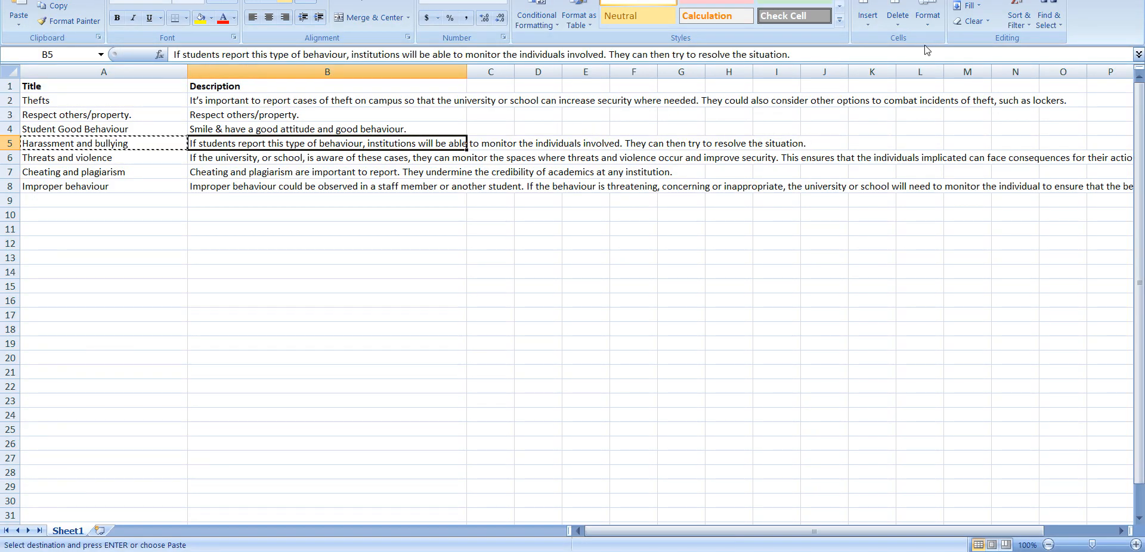
{"action": "left_click_drag", "start_coordinate": [793, 54], "coordinate": [173, 54]}
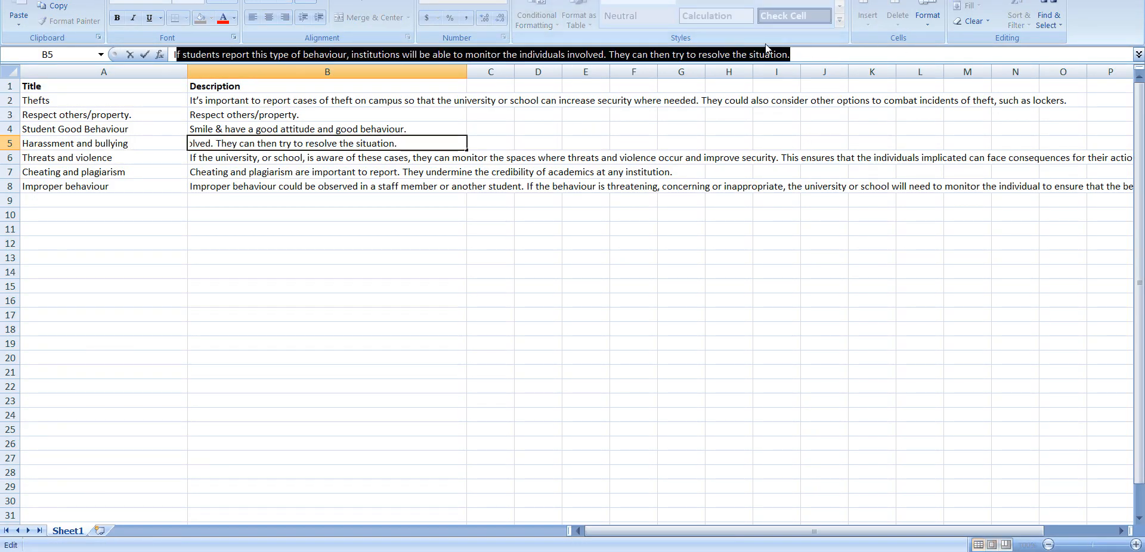
{"action": "left_click_drag", "start_coordinate": [802, 54], "coordinate": [114, 54]}
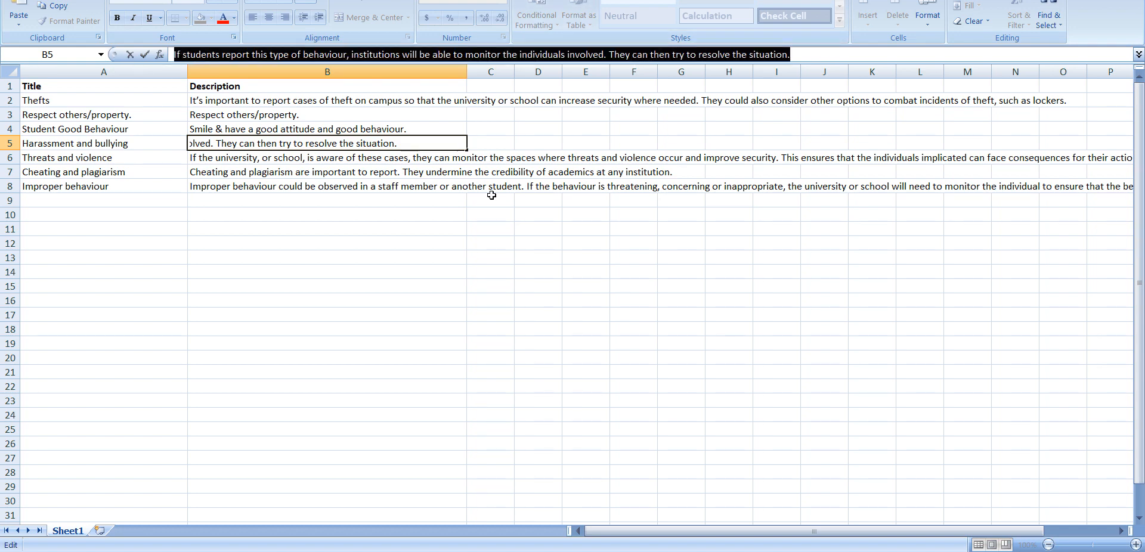
{"action": "key", "text": "alt+Tab"}
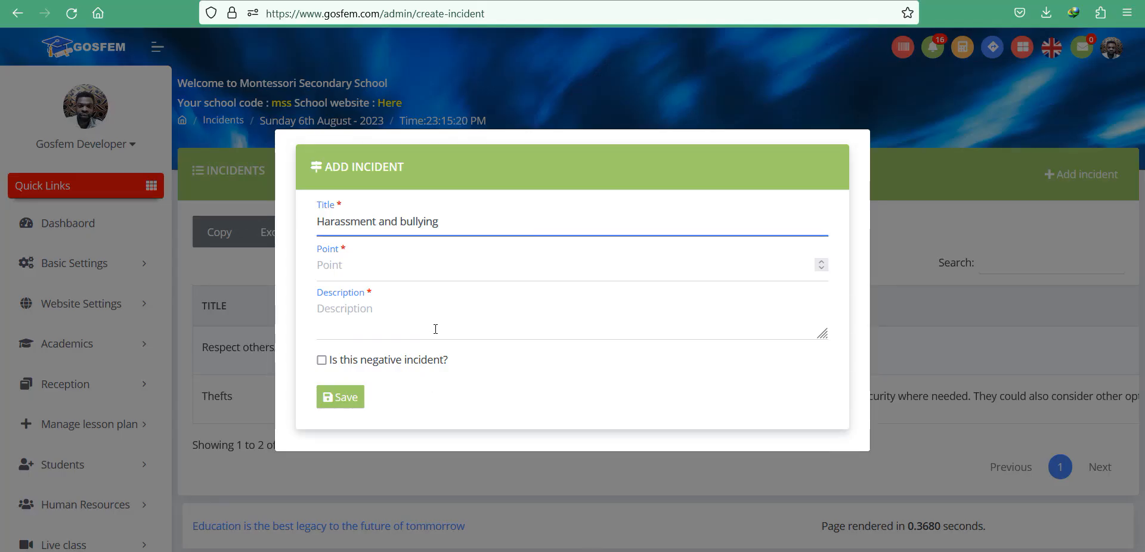
{"action": "left_click", "coordinate": [436, 329]}
{"action": "key", "text": "ctrl+v"}
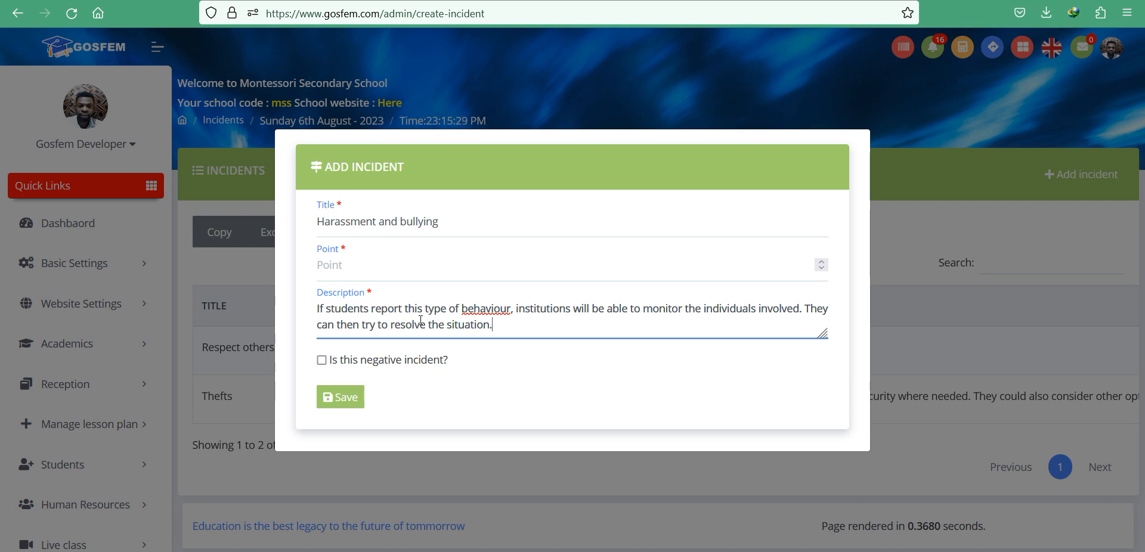
- Set the Harassment and bullying incident's points to 10, mark it as a negative incident and save it
{"action": "left_click", "coordinate": [362, 272]}
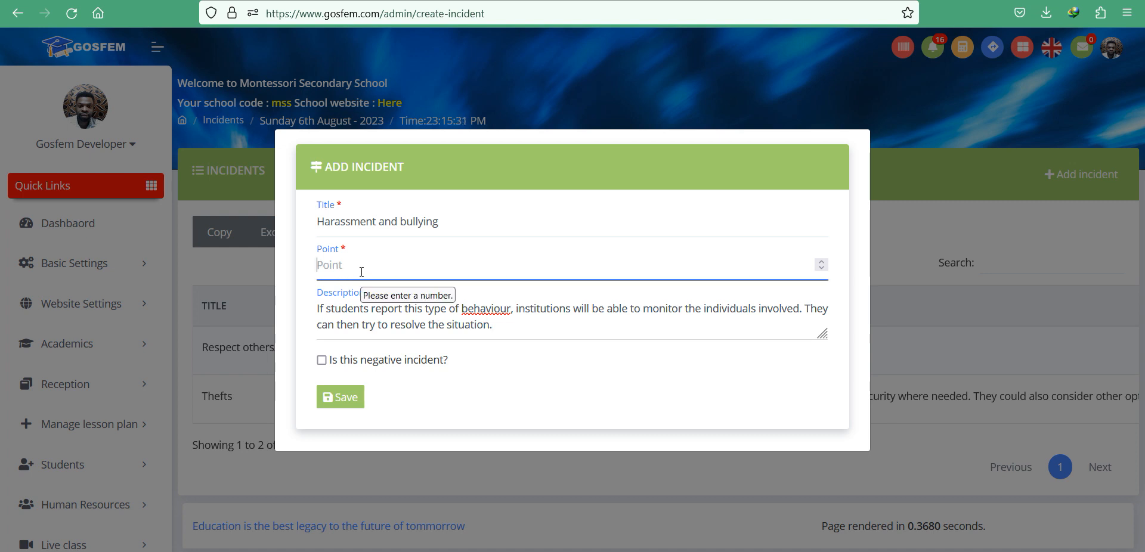
{"action": "type", "text": "10"}
{"action": "triple_click", "coordinate": [461, 223]}
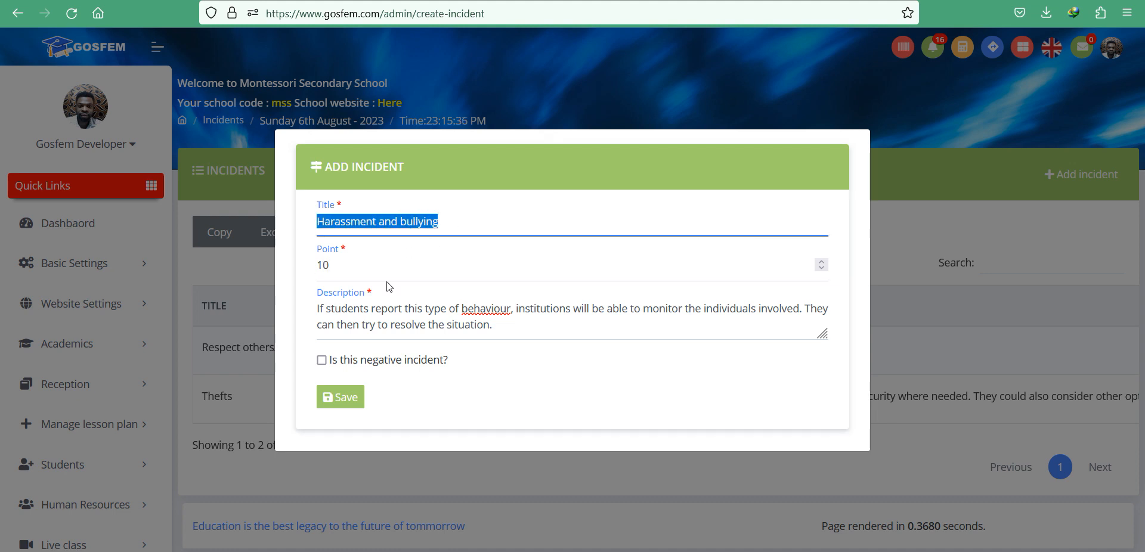
{"action": "left_click", "coordinate": [321, 361]}
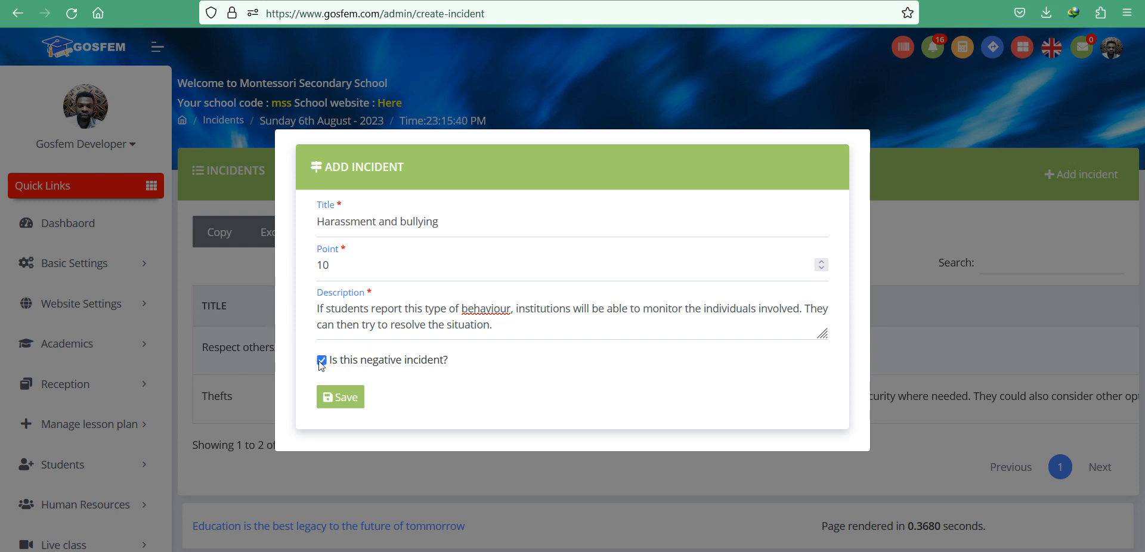
{"action": "left_click", "coordinate": [344, 404]}
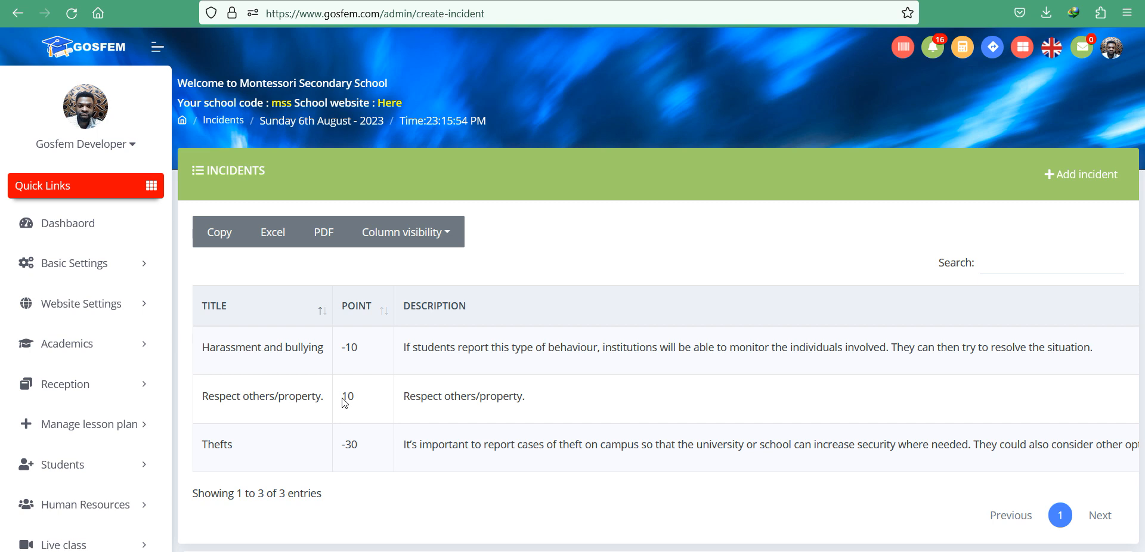
- Open the Assign incident page of the behaviour records and list the students of Class A, Section A
{"action": "scroll", "coordinate": [161, 382], "scroll_direction": "down", "scroll_amount": 3}
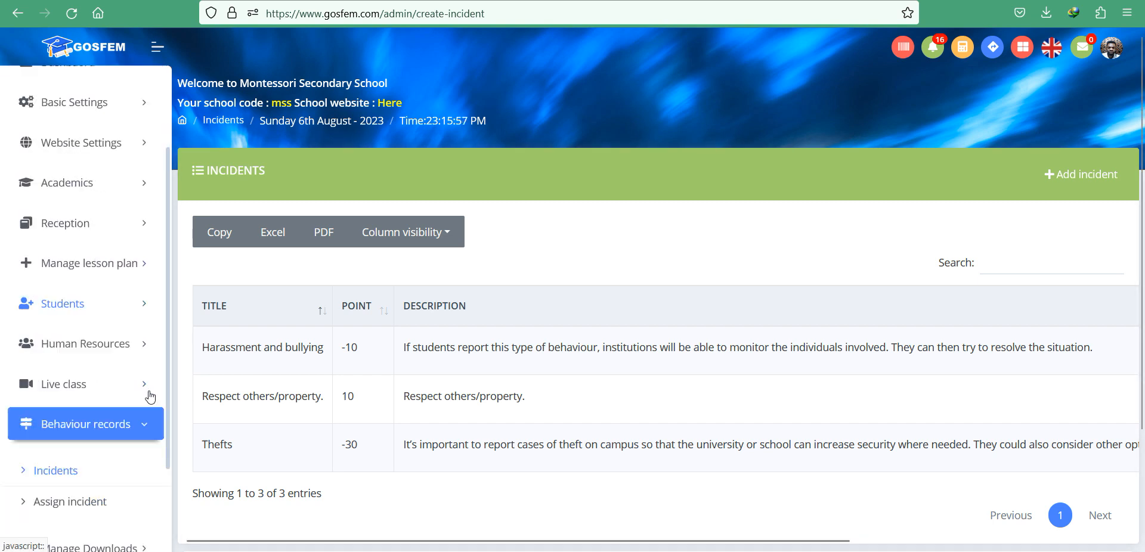
{"action": "left_click", "coordinate": [88, 503]}
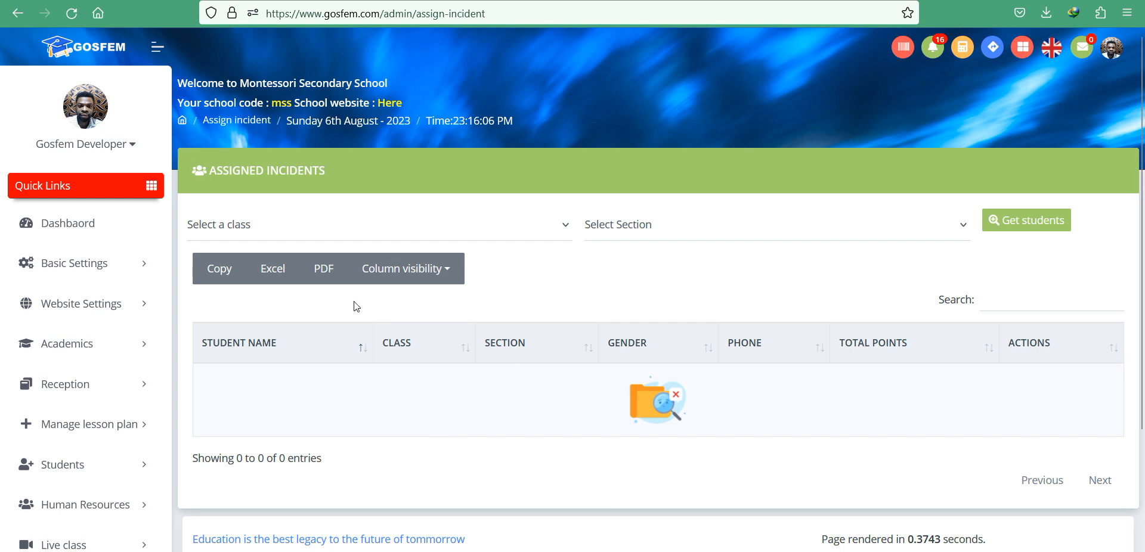
{"action": "left_click", "coordinate": [338, 239]}
{"action": "left_click", "coordinate": [265, 275]}
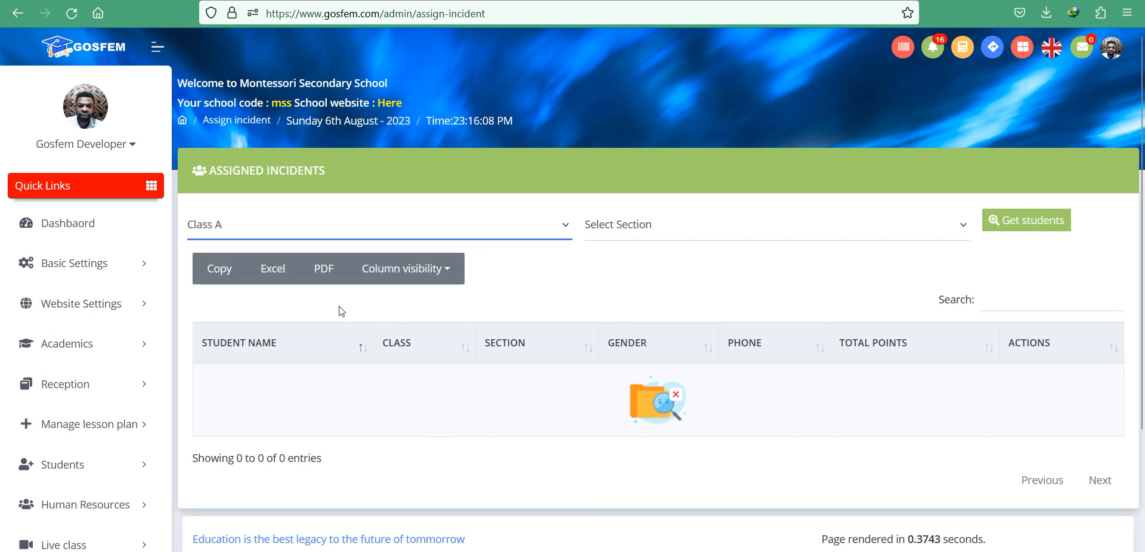
{"action": "left_click", "coordinate": [759, 240]}
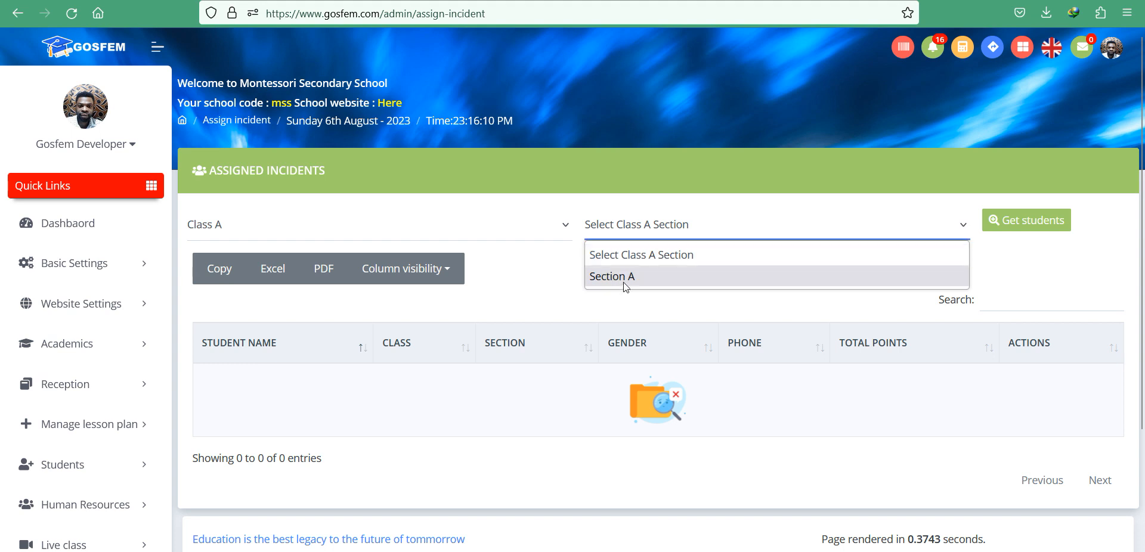
{"action": "left_click", "coordinate": [692, 276]}
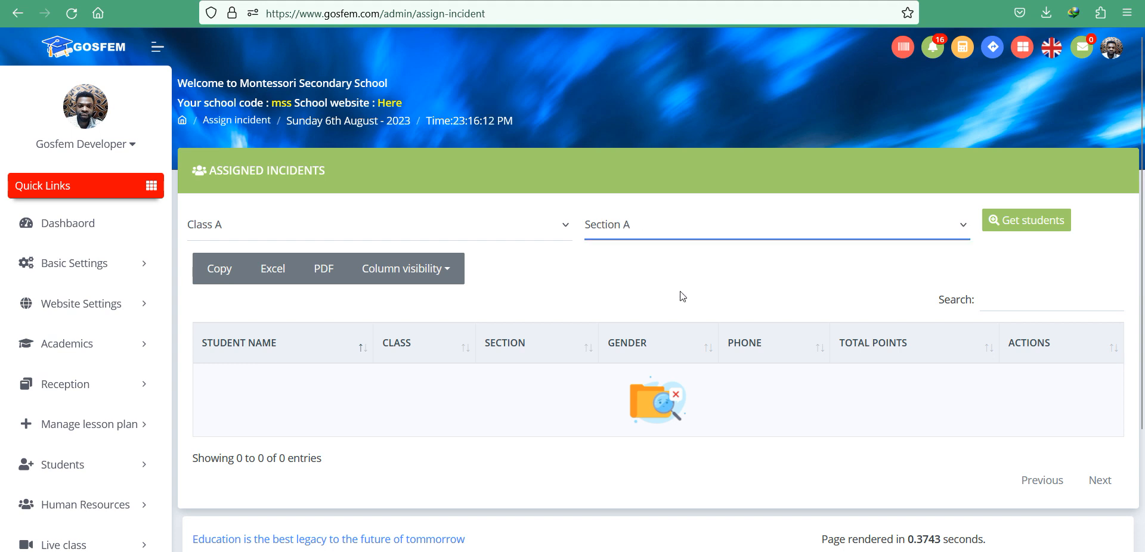
{"action": "left_click", "coordinate": [1031, 221]}
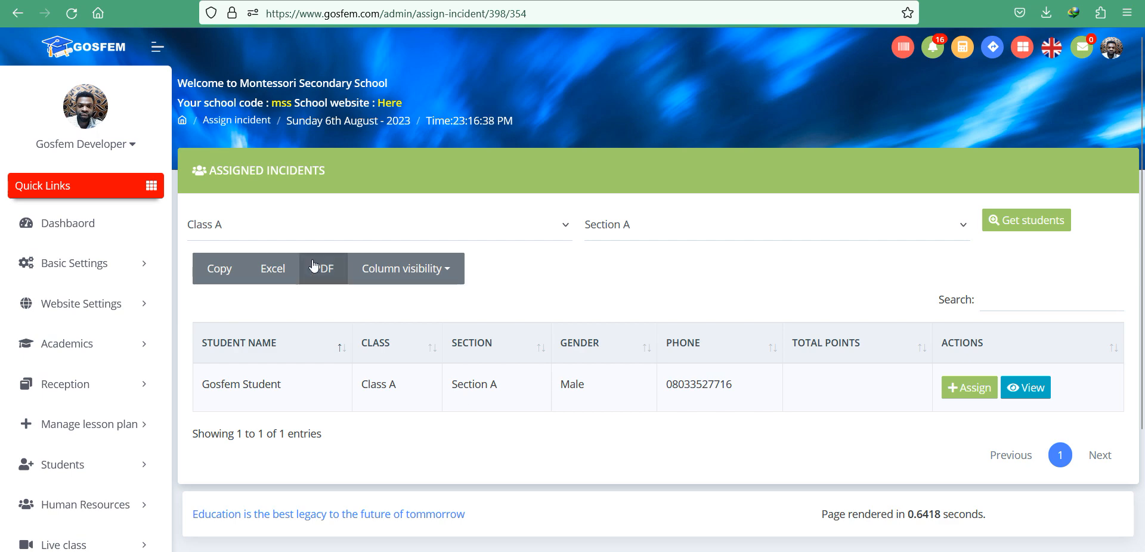
- Assign the "Harassment and bullying" incident to the listed Class A student
{"action": "left_click", "coordinate": [969, 389]}
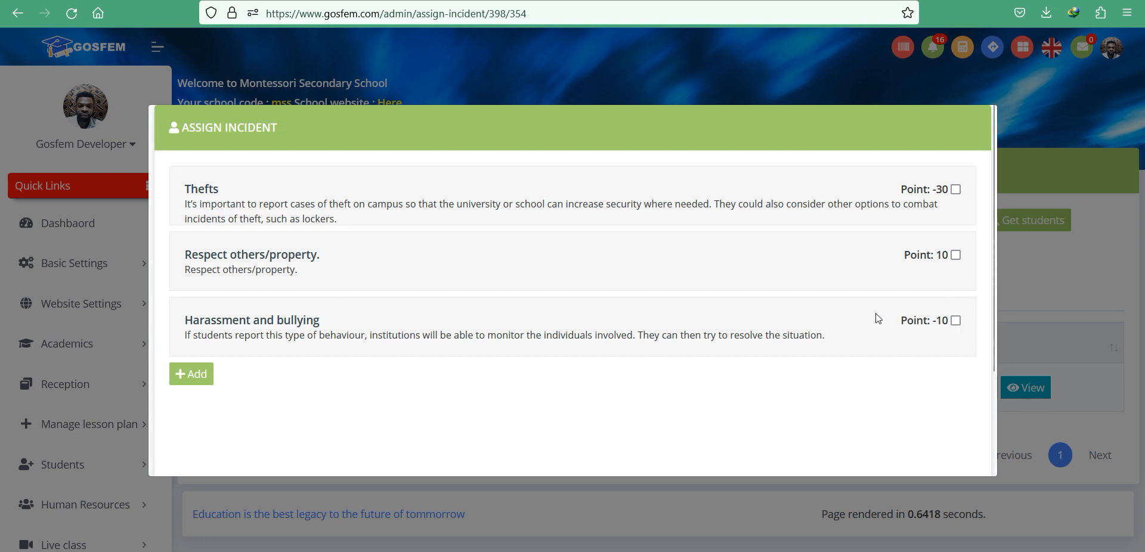
{"action": "left_click", "coordinate": [955, 321]}
{"action": "left_click", "coordinate": [195, 379]}
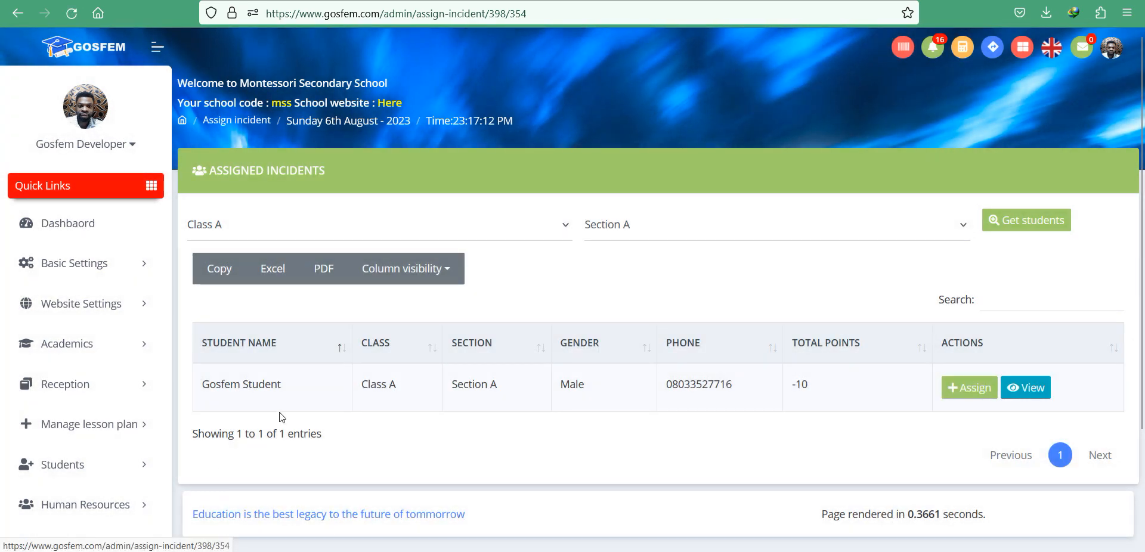
- Assign the "Thefts" incident to the listed Class A student
{"action": "left_click_drag", "start_coordinate": [280, 384], "coordinate": [202, 386]}
{"action": "left_click_drag", "start_coordinate": [790, 386], "coordinate": [849, 390]}
{"action": "left_click", "coordinate": [852, 393]}
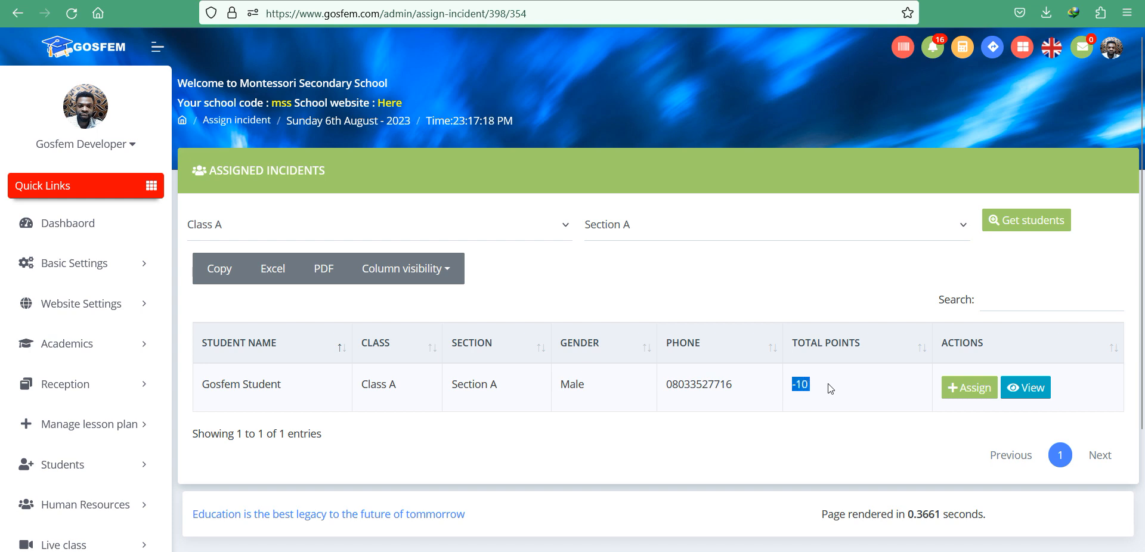
{"action": "left_click", "coordinate": [971, 386]}
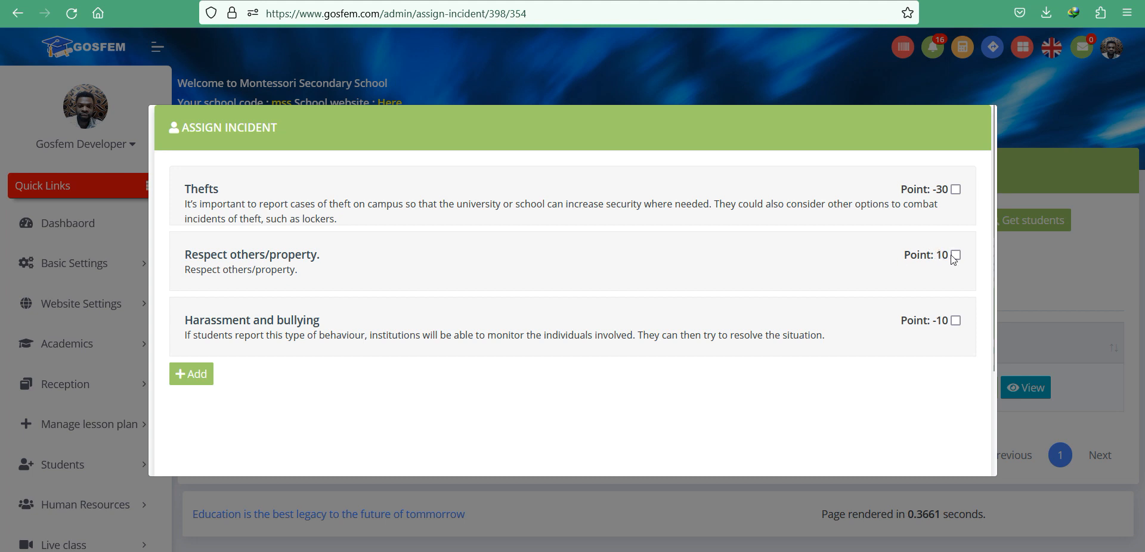
{"action": "left_click", "coordinate": [957, 191]}
{"action": "left_click", "coordinate": [192, 376]}
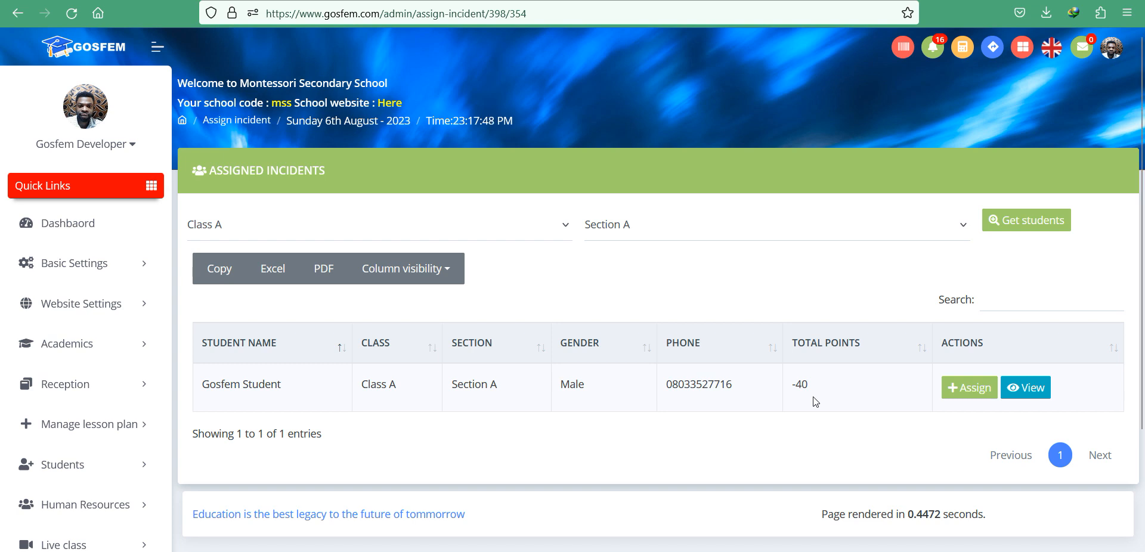
- Check the student's total points and view the list of incidents assigned to the student
{"action": "double_click", "coordinate": [820, 393]}
{"action": "left_click_drag", "start_coordinate": [201, 388], "coordinate": [816, 389]}
{"action": "left_click", "coordinate": [851, 381]}
{"action": "left_click", "coordinate": [1040, 398]}
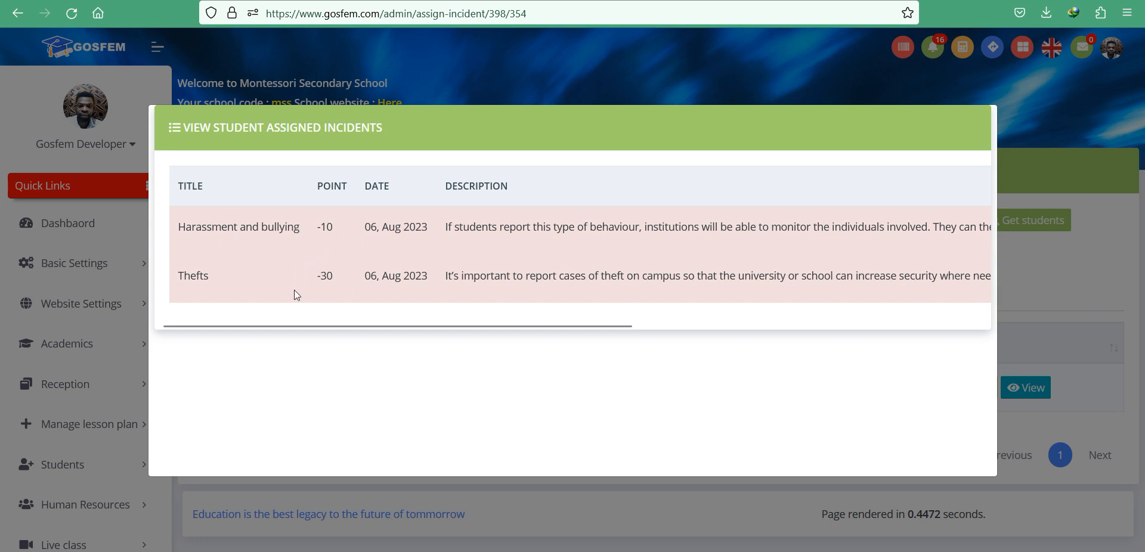
{"action": "left_click", "coordinate": [1050, 295]}
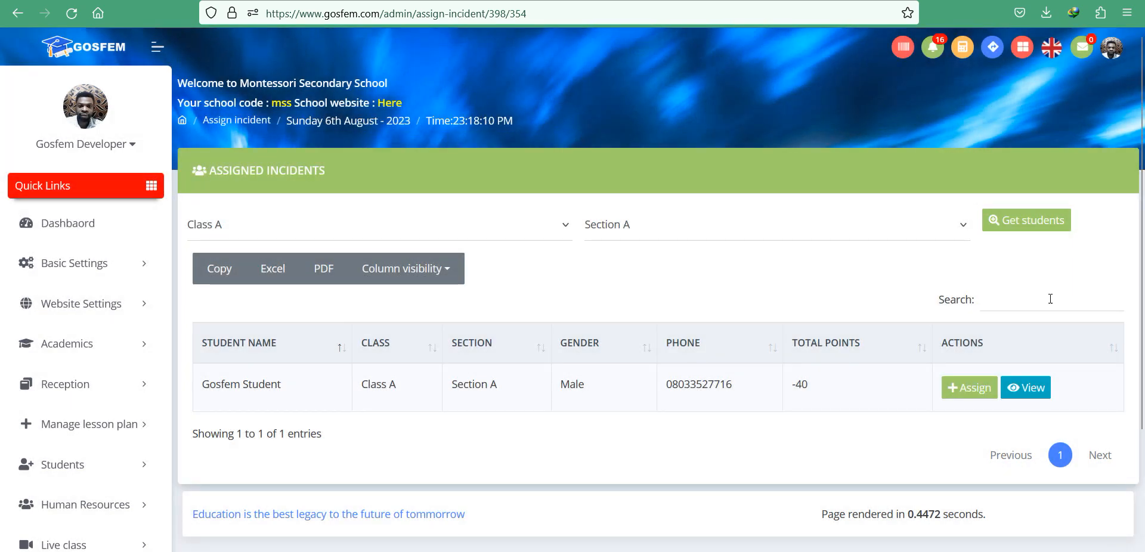
{"action": "left_click", "coordinate": [971, 392]}
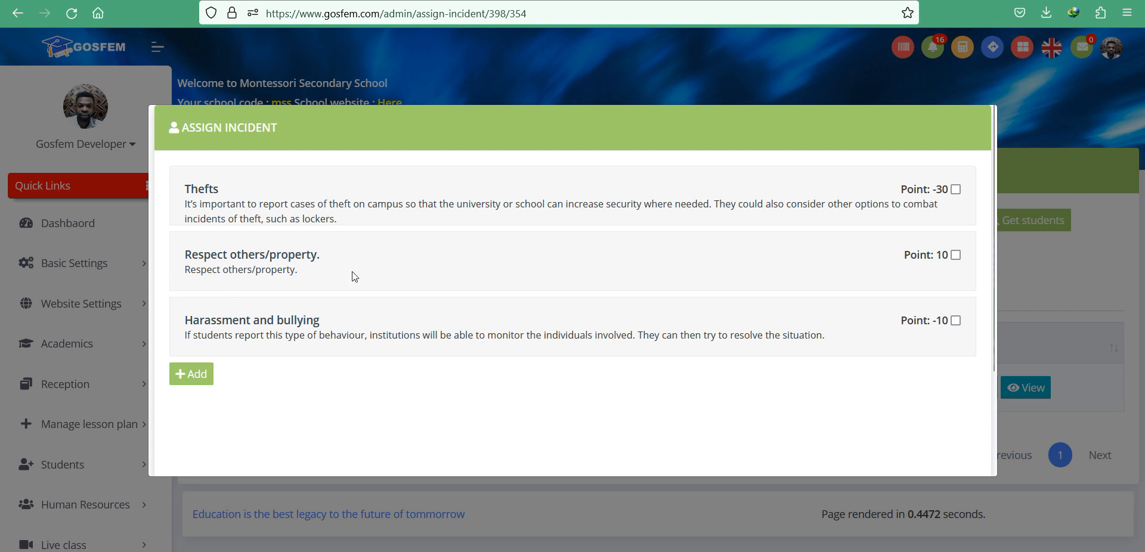
{"action": "left_click", "coordinate": [956, 255]}
{"action": "left_click", "coordinate": [1020, 363]}
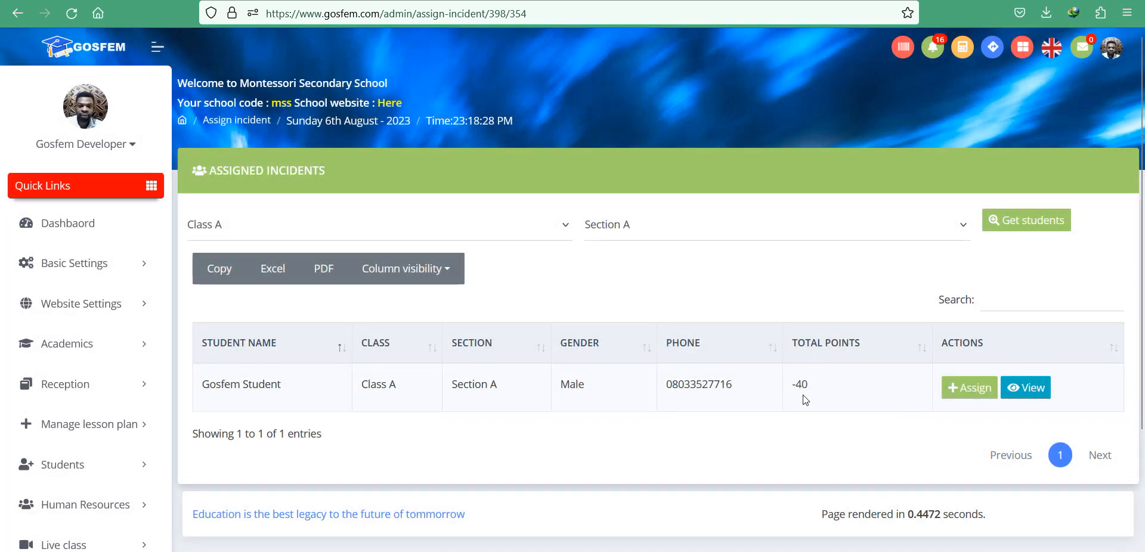
- Assign the "Respect others/property." incident to the listed Class A student
{"action": "double_click", "coordinate": [801, 394]}
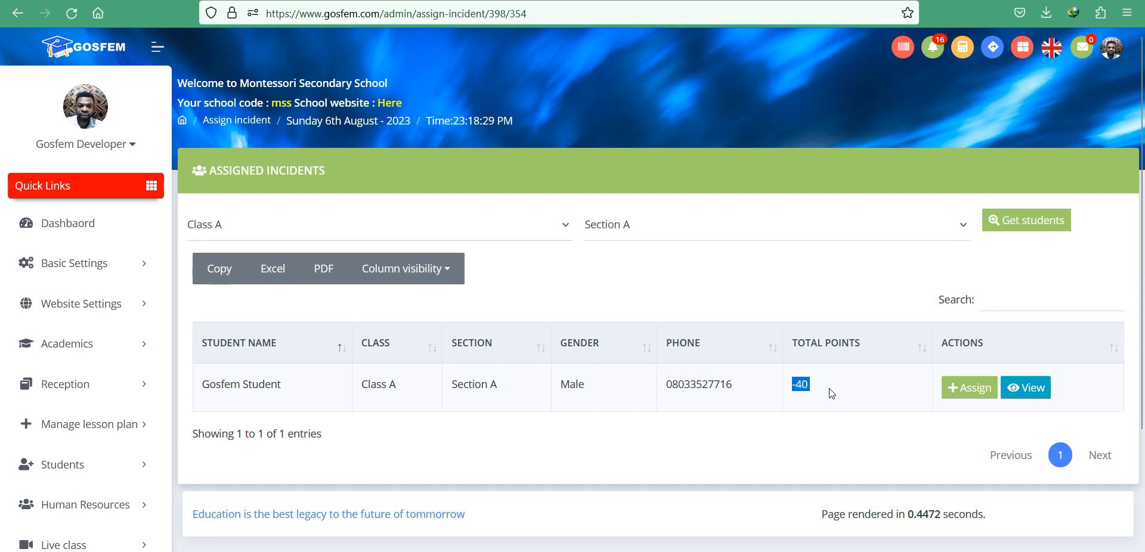
{"action": "left_click", "coordinate": [968, 392]}
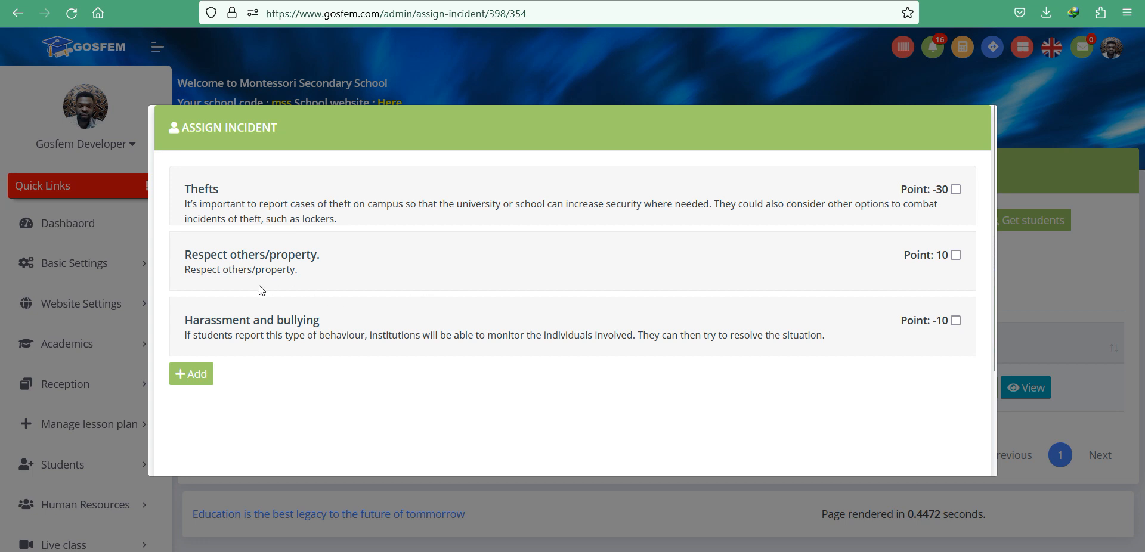
{"action": "left_click", "coordinate": [955, 256]}
{"action": "left_click", "coordinate": [192, 375]}
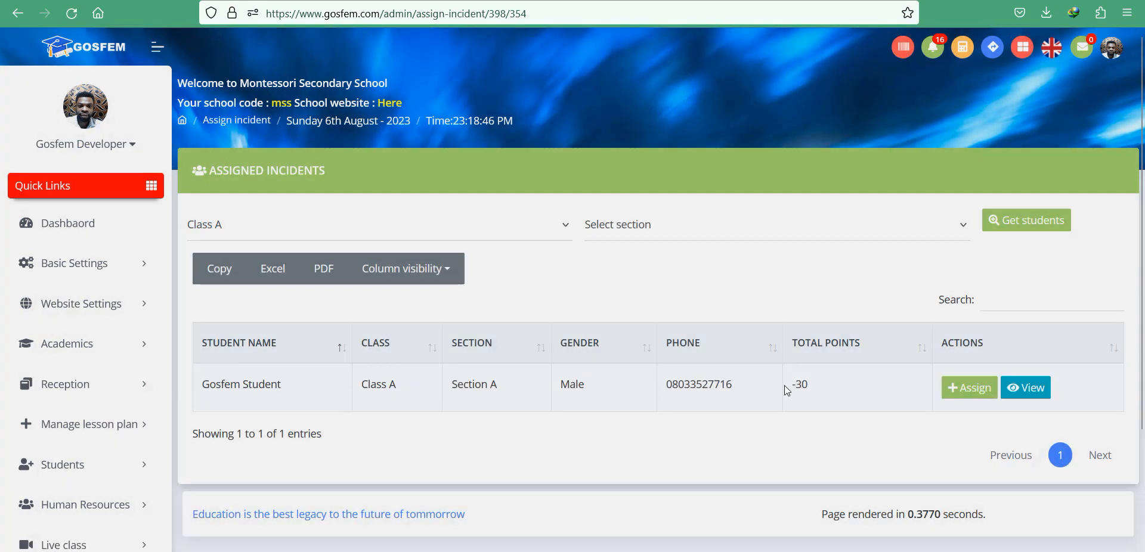
- Compare the student's total points with the points of each incident in the student's assigned incidents
{"action": "left_click_drag", "start_coordinate": [785, 386], "coordinate": [836, 393]}
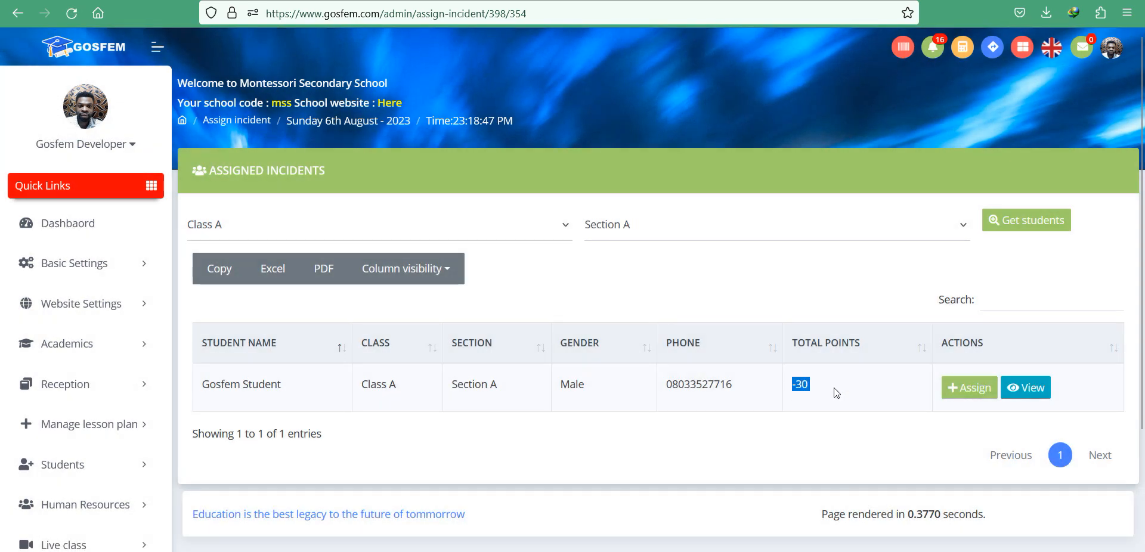
{"action": "left_click", "coordinate": [1041, 395]}
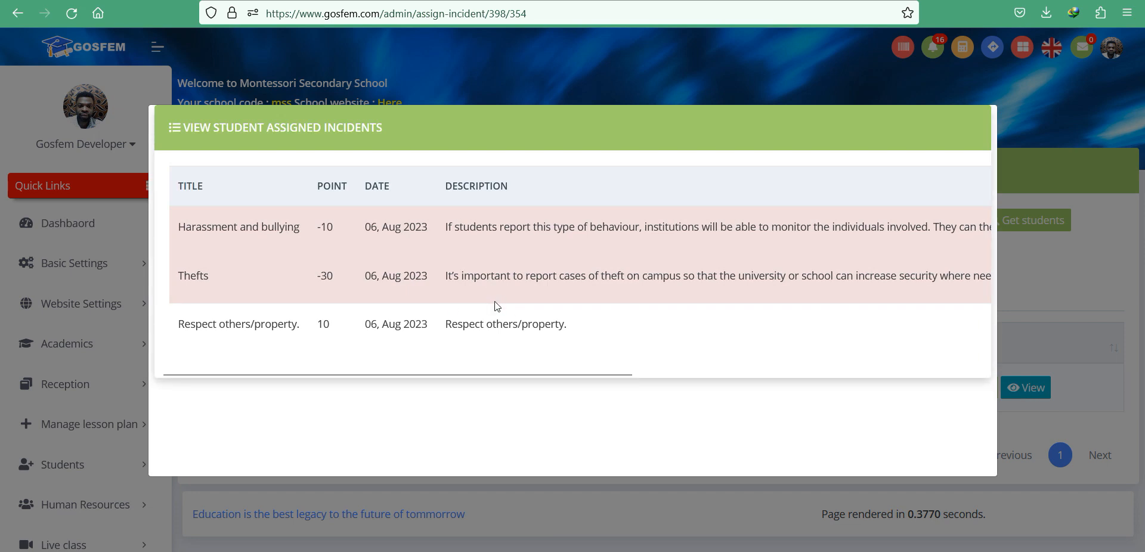
{"action": "double_click", "coordinate": [325, 324]}
{"action": "double_click", "coordinate": [323, 276]}
{"action": "left_click_drag", "start_coordinate": [315, 227], "coordinate": [329, 226]}
{"action": "left_click_drag", "start_coordinate": [332, 252], "coordinate": [334, 287]}
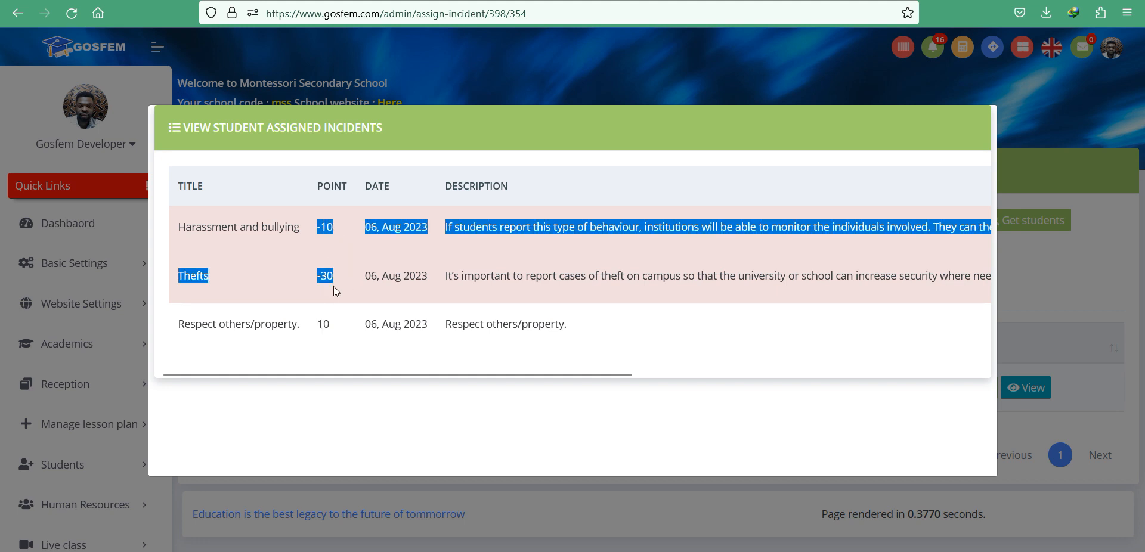
{"action": "double_click", "coordinate": [328, 325]}
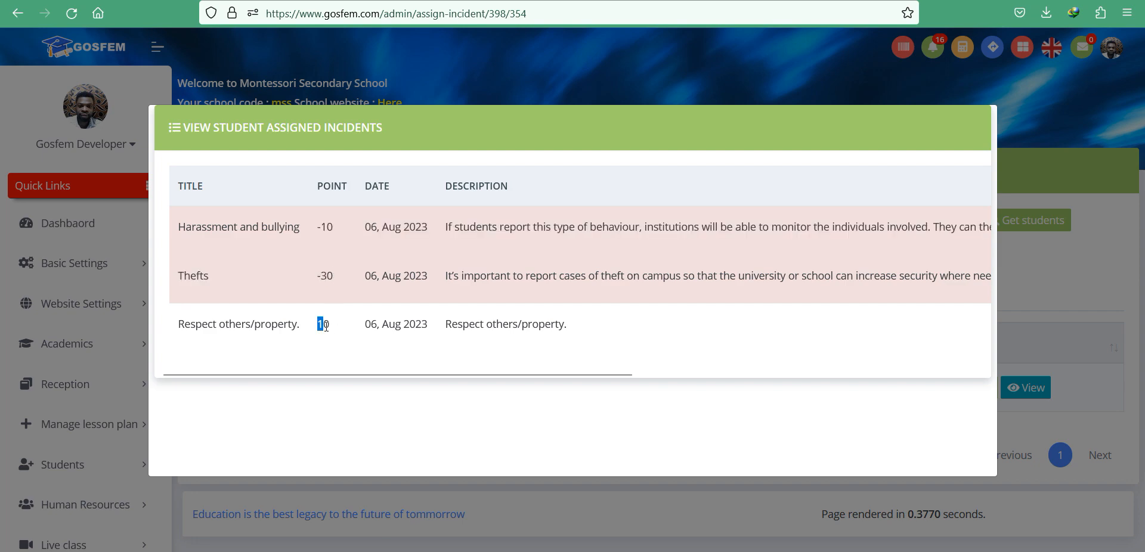
{"action": "left_click", "coordinate": [1054, 335]}
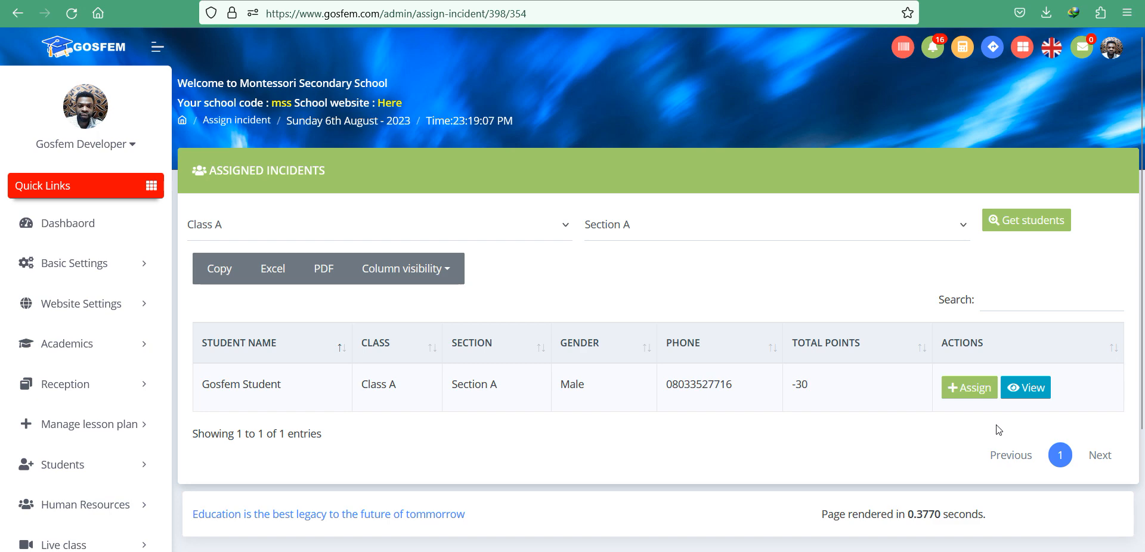
- Assign the "Harassment and bullying" incident to the student once more, followed by a second "Respect others/property." incident
{"action": "left_click", "coordinate": [978, 394]}
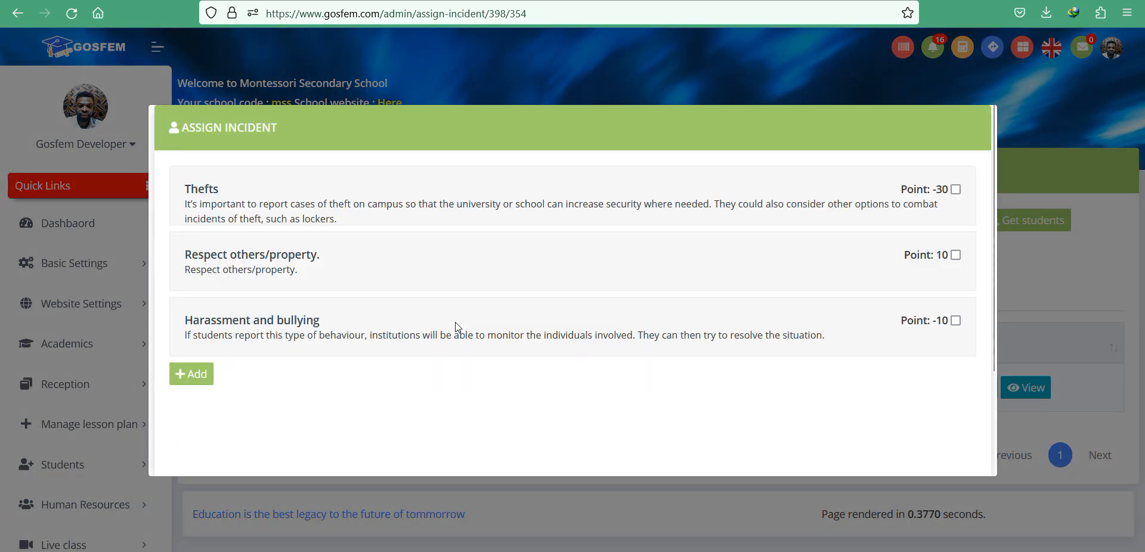
{"action": "left_click", "coordinate": [956, 321]}
{"action": "left_click", "coordinate": [192, 374]}
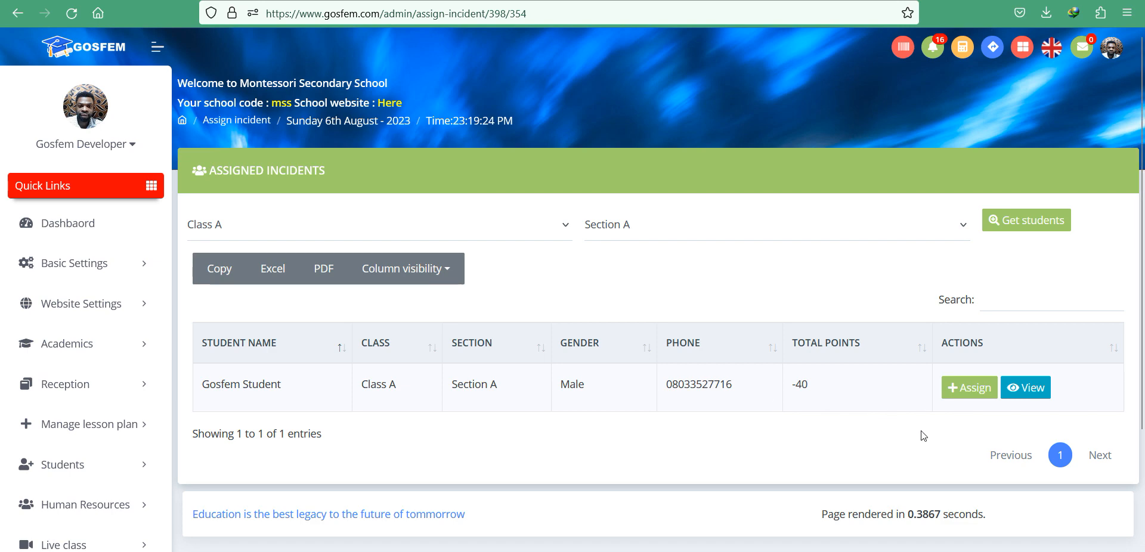
{"action": "left_click", "coordinate": [975, 393]}
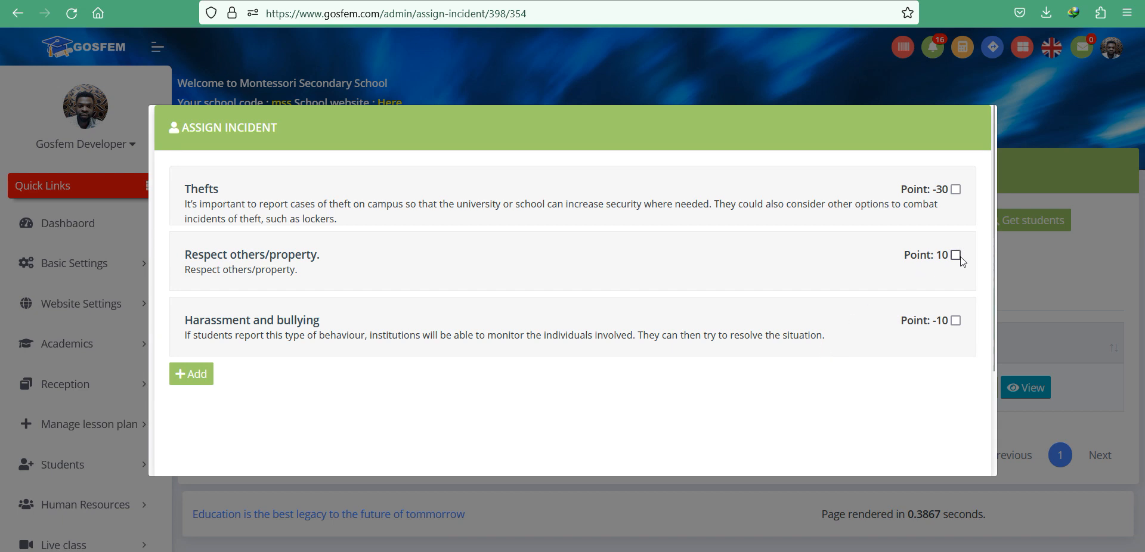
{"action": "left_click", "coordinate": [958, 256]}
{"action": "left_click", "coordinate": [196, 382]}
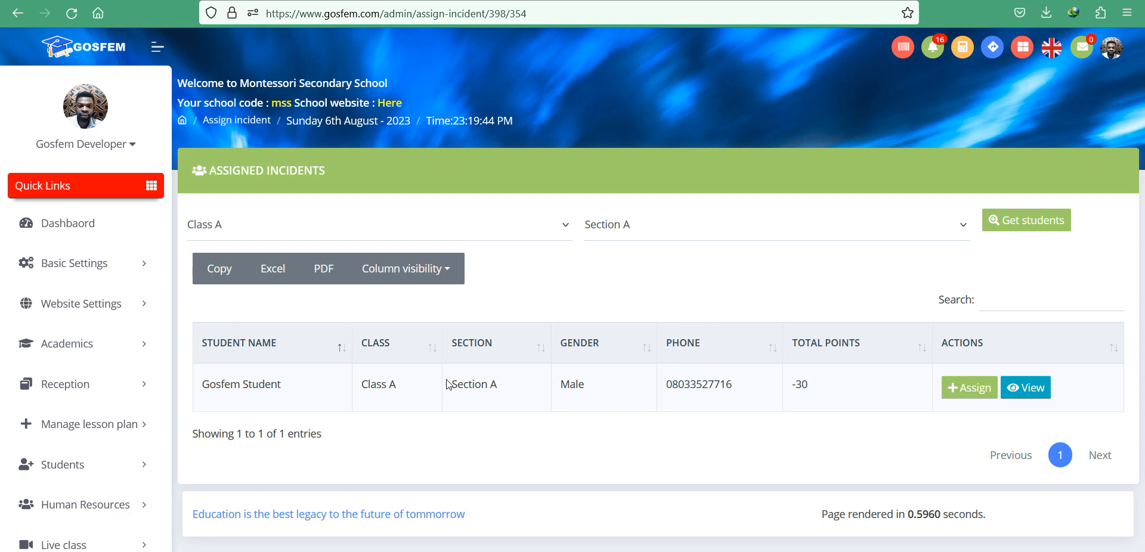
- Review the points of every incident assigned to the student, including the repeated ones, against the student's total points
{"action": "left_click", "coordinate": [1032, 393]}
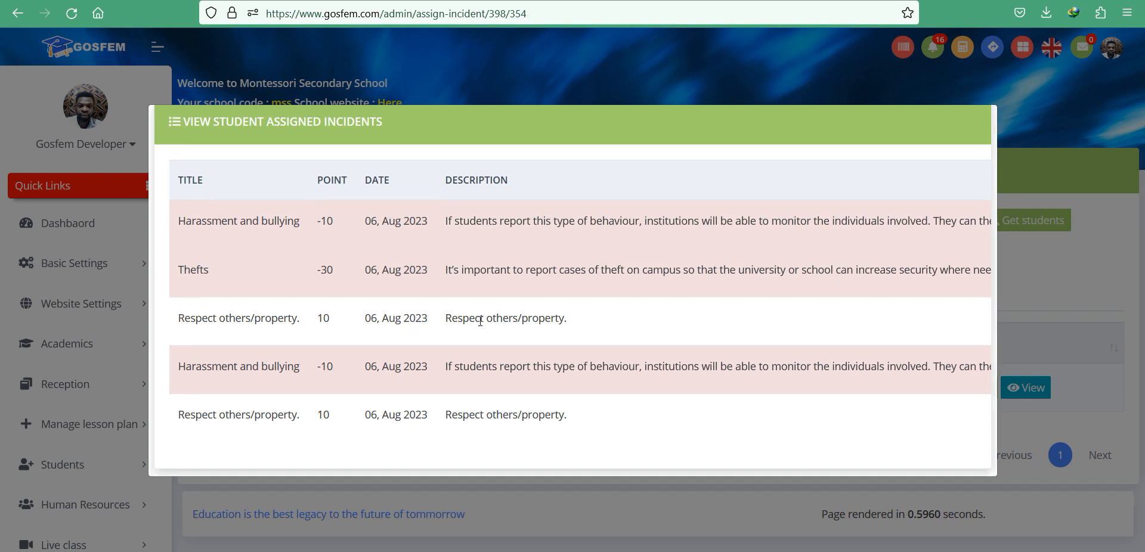
{"action": "double_click", "coordinate": [325, 220]}
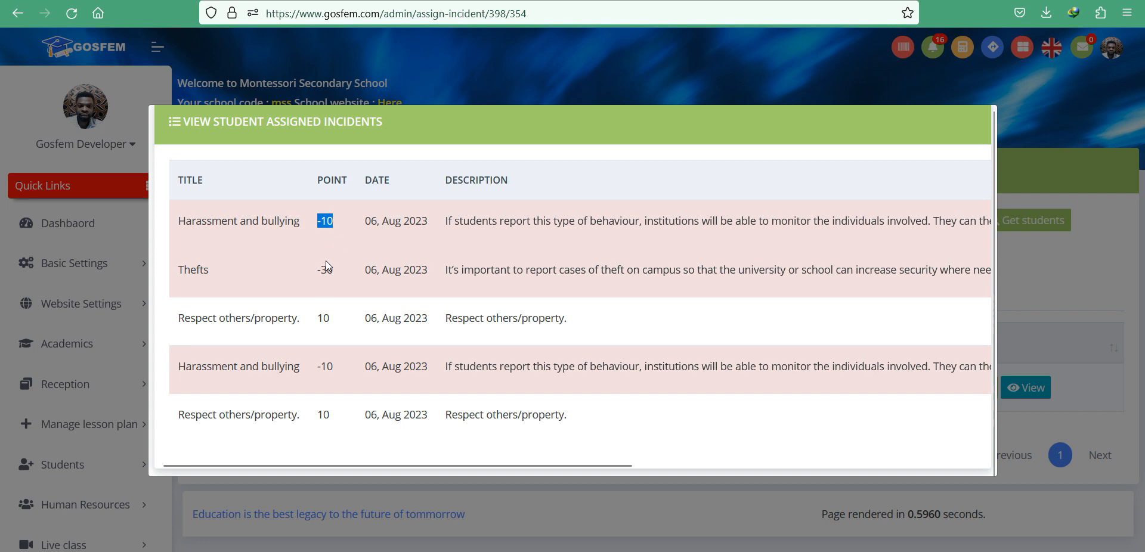
{"action": "double_click", "coordinate": [325, 269]}
{"action": "double_click", "coordinate": [322, 319]}
{"action": "double_click", "coordinate": [325, 366]}
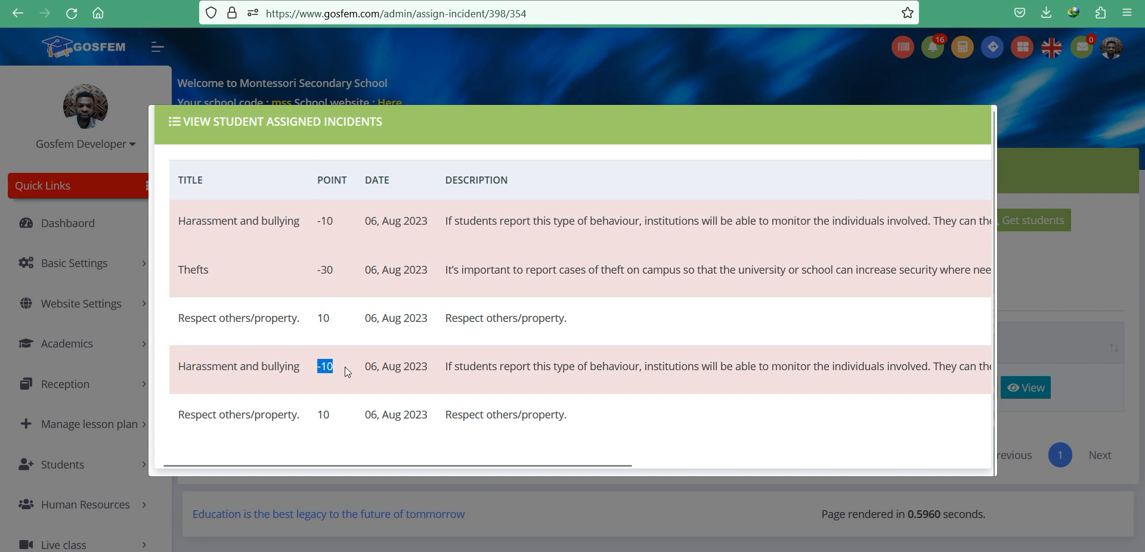
{"action": "double_click", "coordinate": [323, 415]}
{"action": "left_click", "coordinate": [1072, 288]}
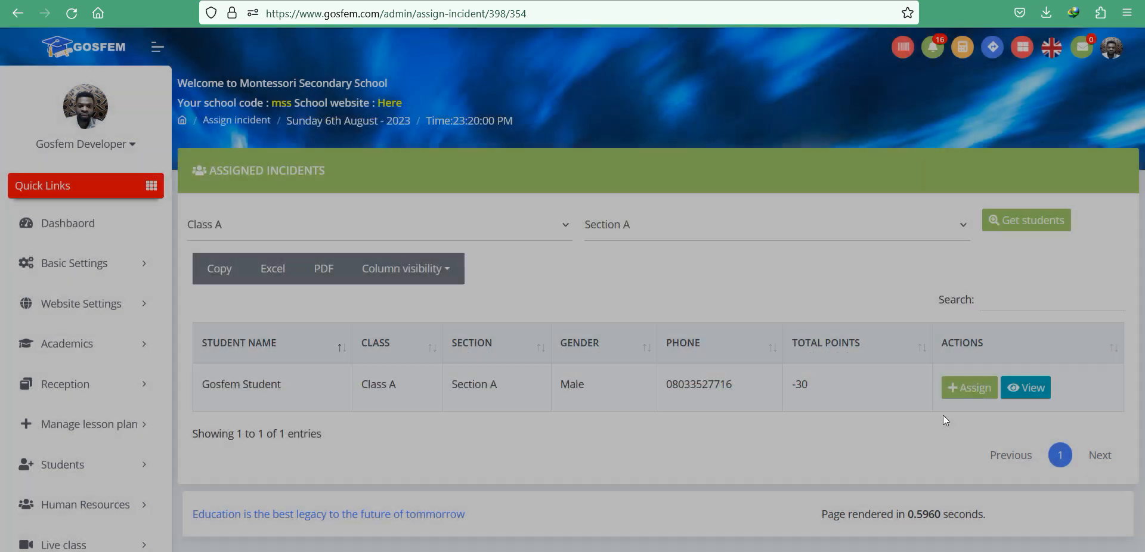
{"action": "left_click_drag", "start_coordinate": [815, 392], "coordinate": [797, 384]}
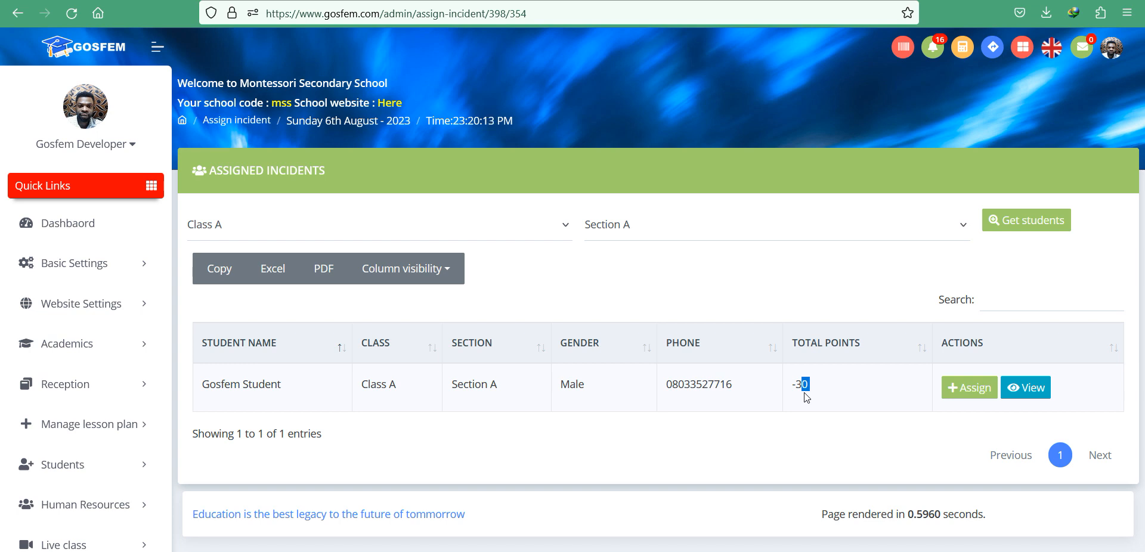
{"action": "left_click_drag", "start_coordinate": [282, 385], "coordinate": [209, 388]}
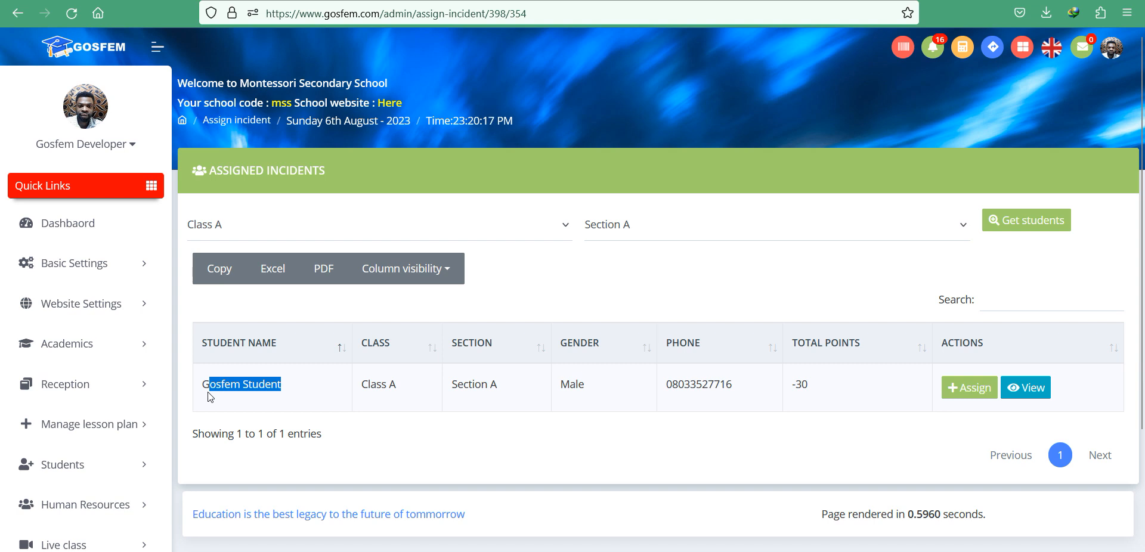
{"action": "left_click_drag", "start_coordinate": [305, 392], "coordinate": [201, 394]}
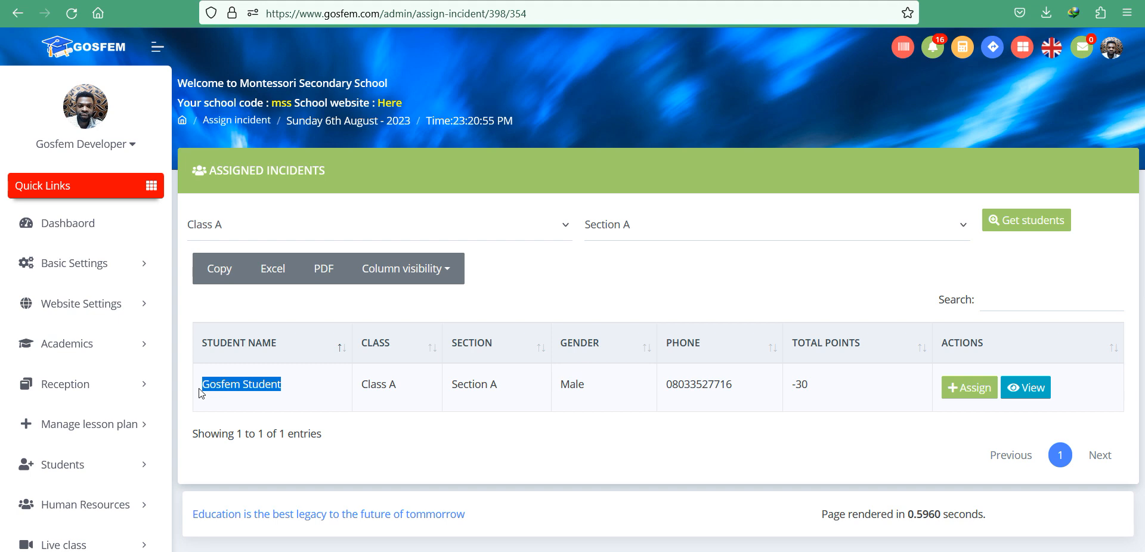
- Open the private messaging page of the Communicate section
{"action": "scroll", "coordinate": [285, 295], "scroll_direction": "down", "scroll_amount": 3}
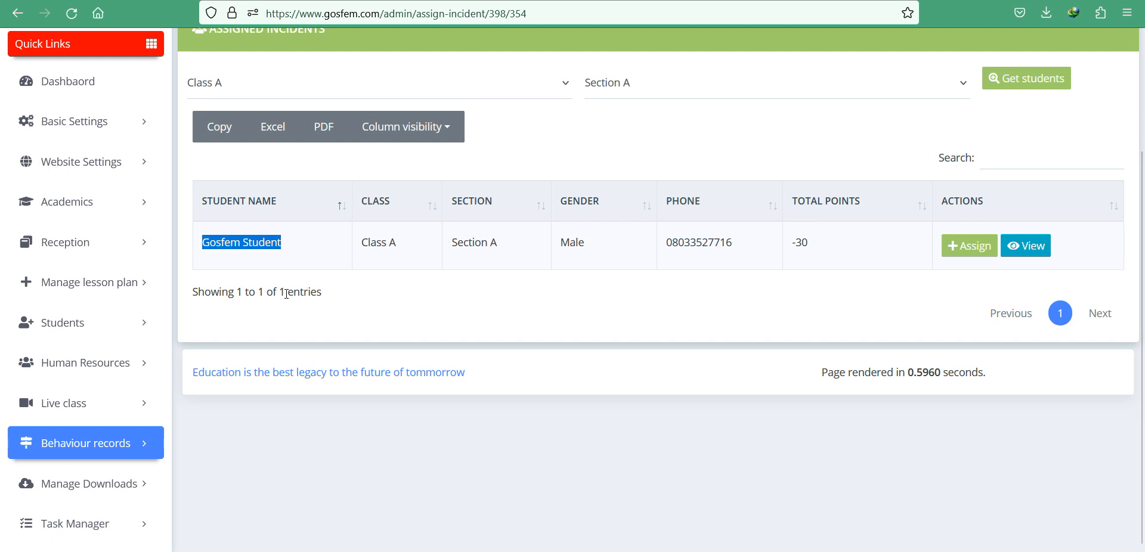
{"action": "scroll", "coordinate": [81, 422], "scroll_direction": "down", "scroll_amount": 9}
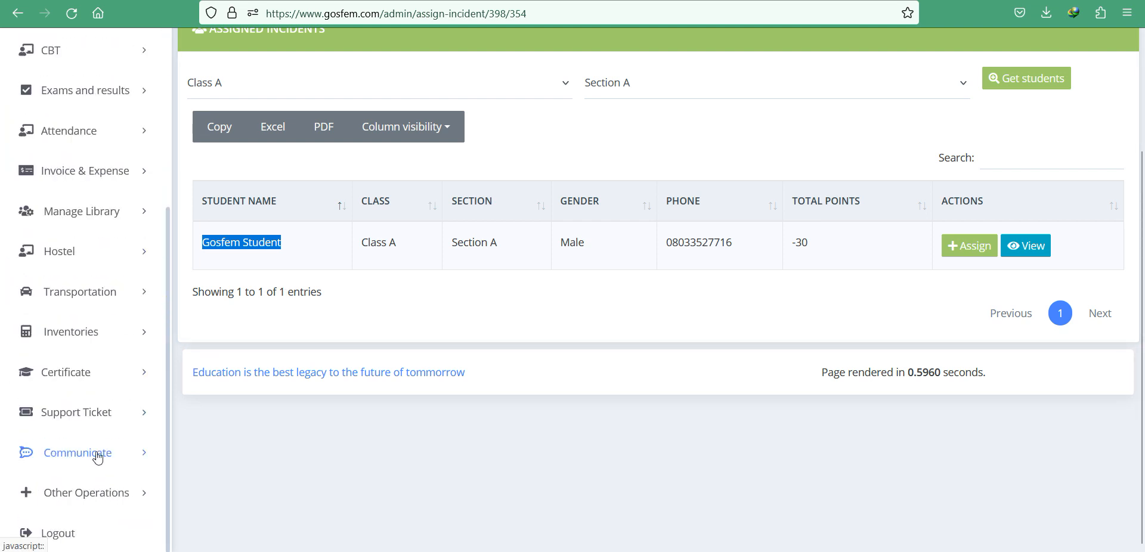
{"action": "left_click", "coordinate": [98, 460]}
{"action": "left_click", "coordinate": [71, 498]}
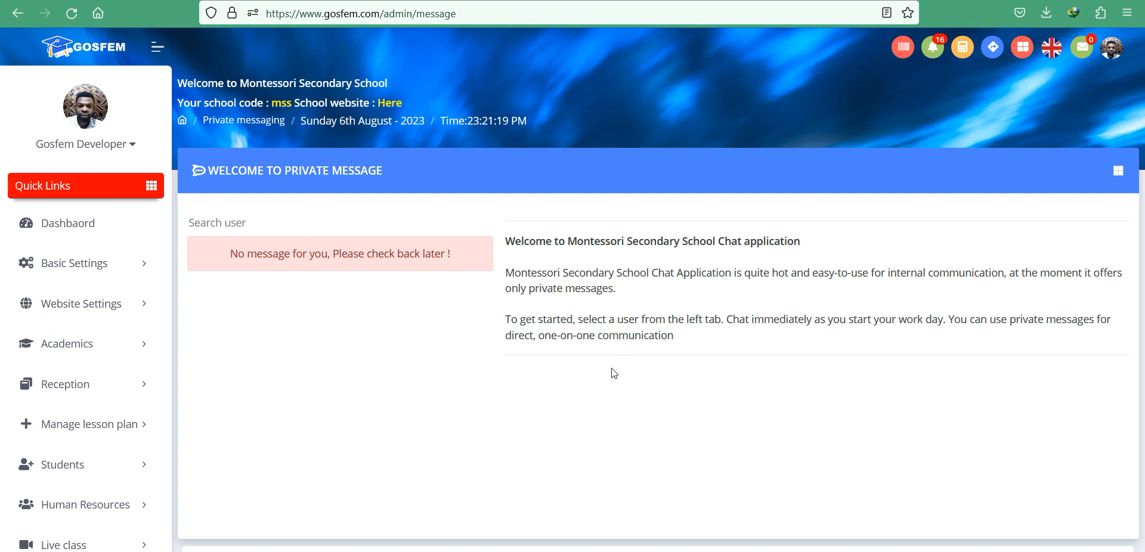
- Open the Incidents page of the behaviour records
{"action": "scroll", "coordinate": [192, 413], "scroll_direction": "down", "scroll_amount": 3}
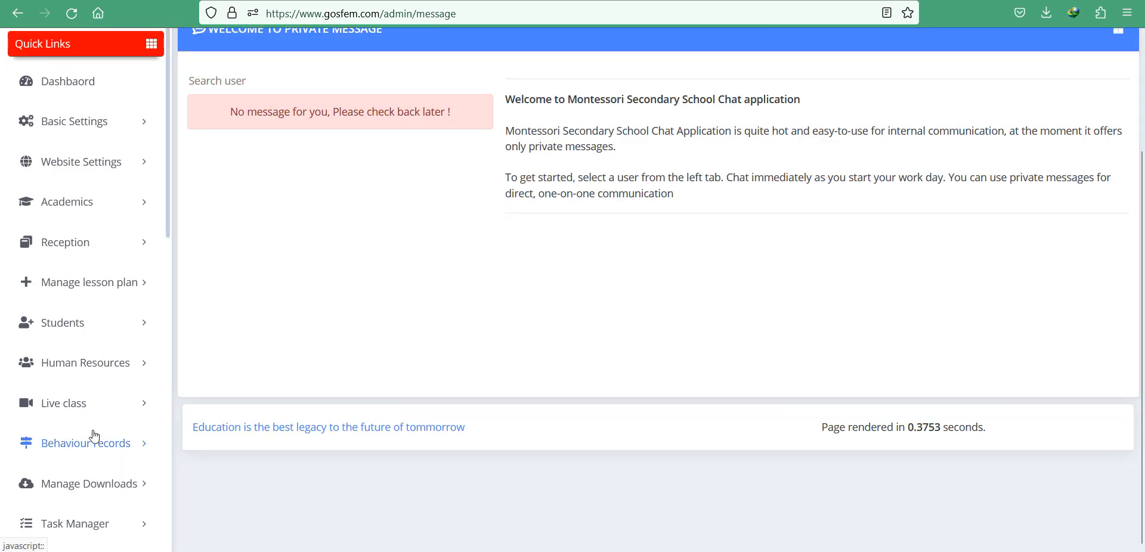
{"action": "scroll", "coordinate": [94, 437], "scroll_direction": "down", "scroll_amount": 2}
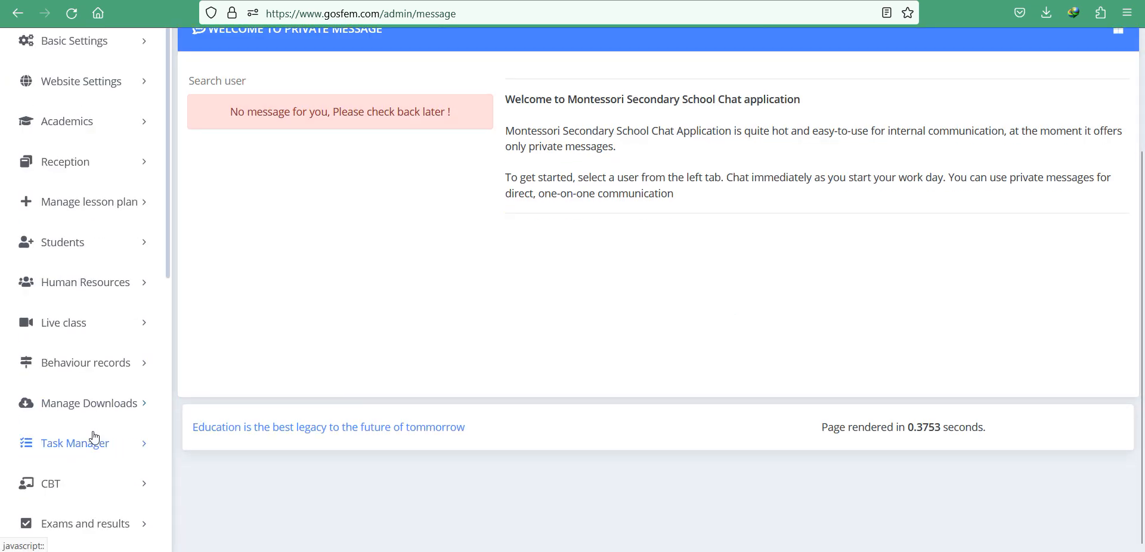
{"action": "scroll", "coordinate": [94, 437], "scroll_direction": "up", "scroll_amount": 5}
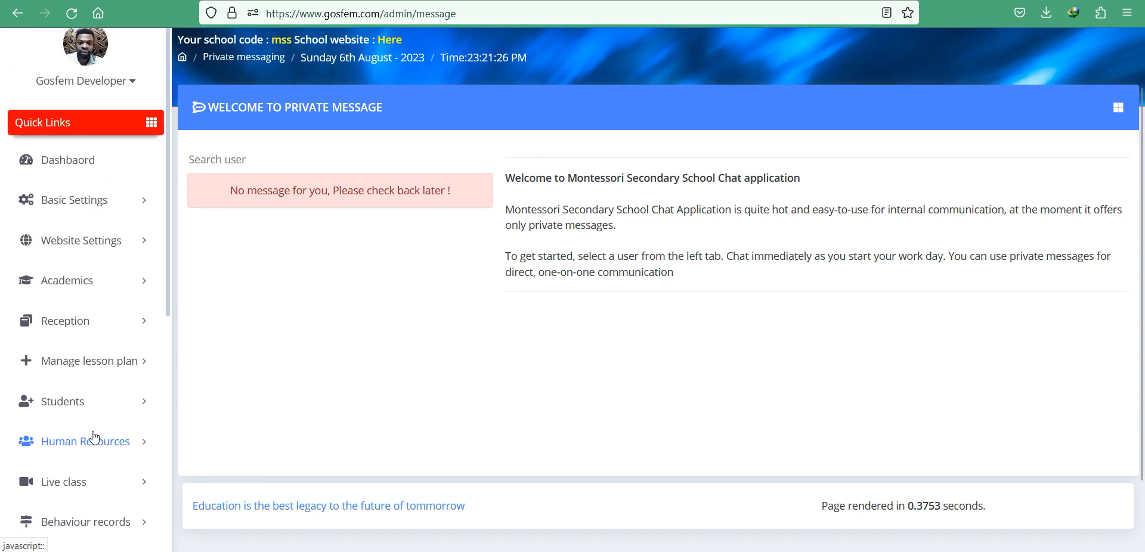
{"action": "scroll", "coordinate": [94, 437], "scroll_direction": "down", "scroll_amount": 2}
{"action": "scroll", "coordinate": [94, 437], "scroll_direction": "down", "scroll_amount": 1}
{"action": "left_click", "coordinate": [89, 401]}
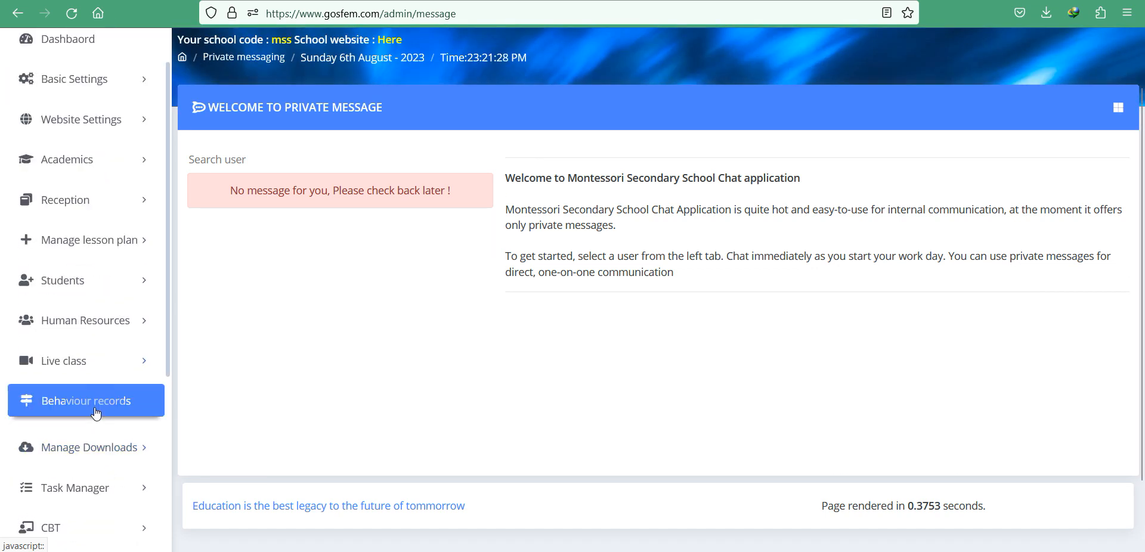
{"action": "left_click", "coordinate": [132, 447]}
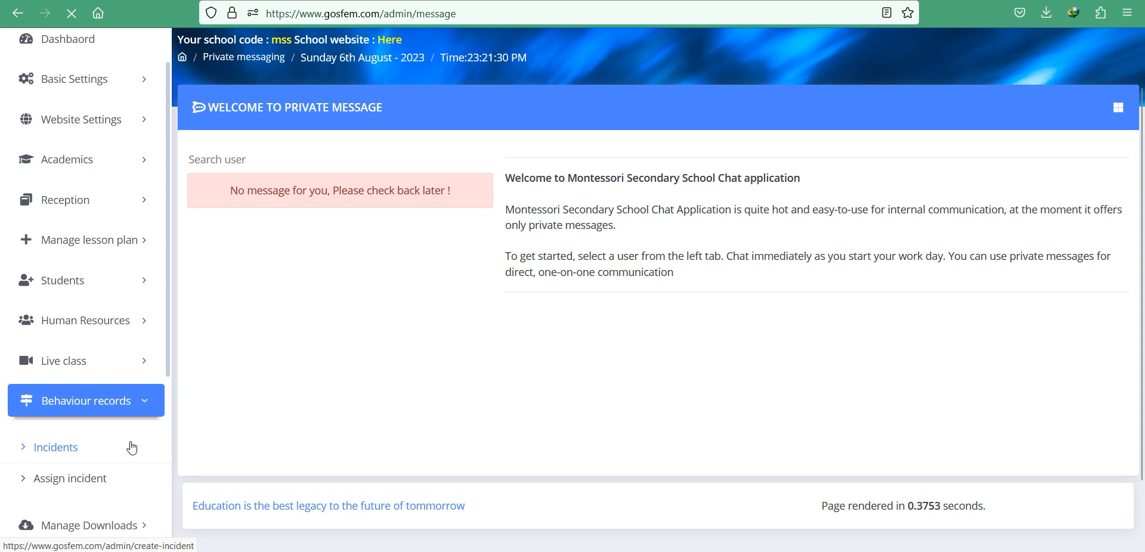